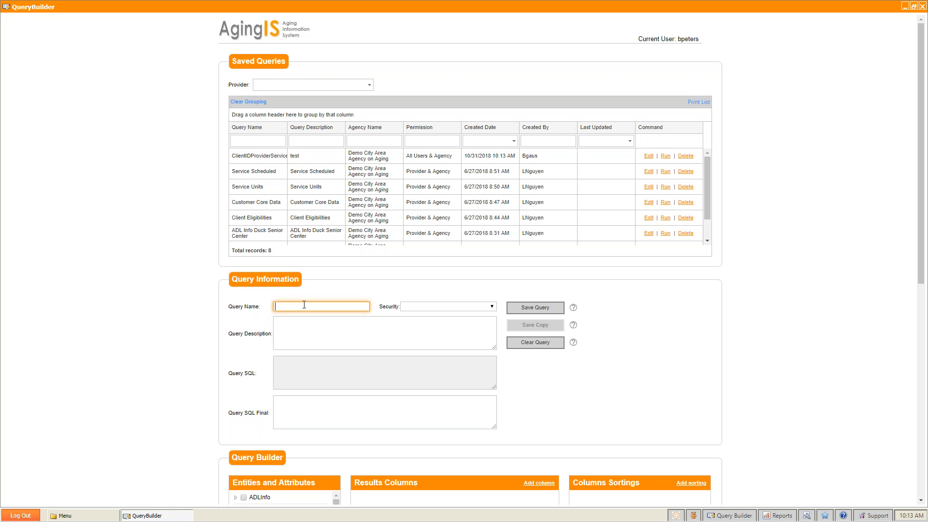
Step: Name the new query "Social Isolation Query"
text(ls)
text(ocial)
text( Isolation)
text( Query)
Step: Copy the query name into the query description and set the query's security to Don't Share
drag(333, 308, 262, 310)
key(ctrl+c)
click(308, 326)
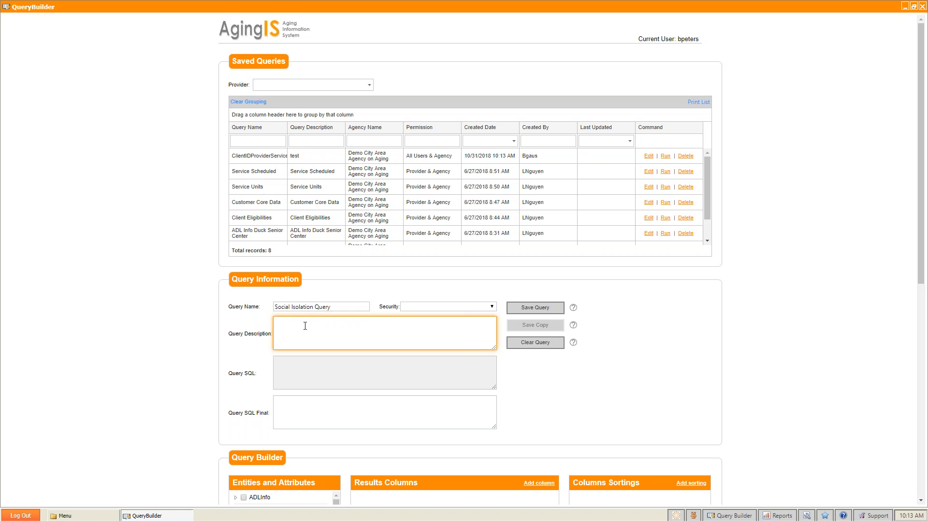
key(ctrl+v)
click(493, 306)
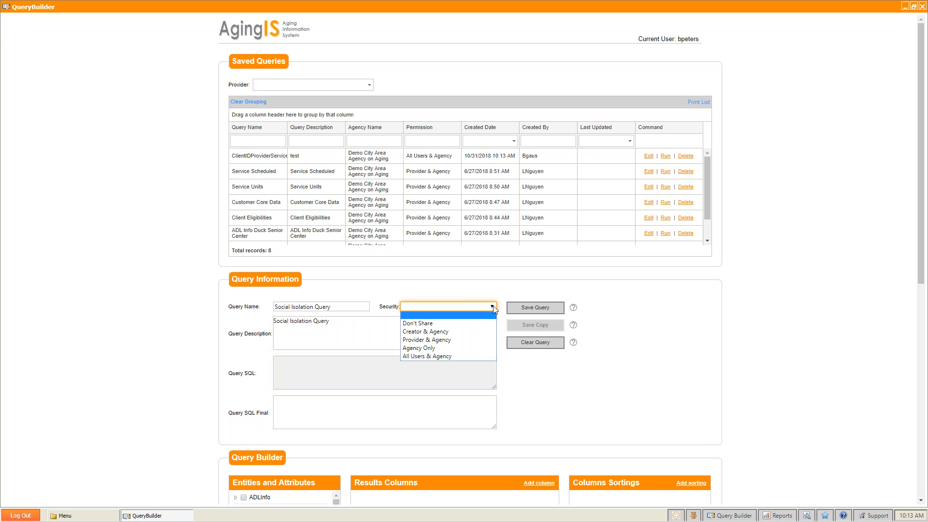
click(432, 324)
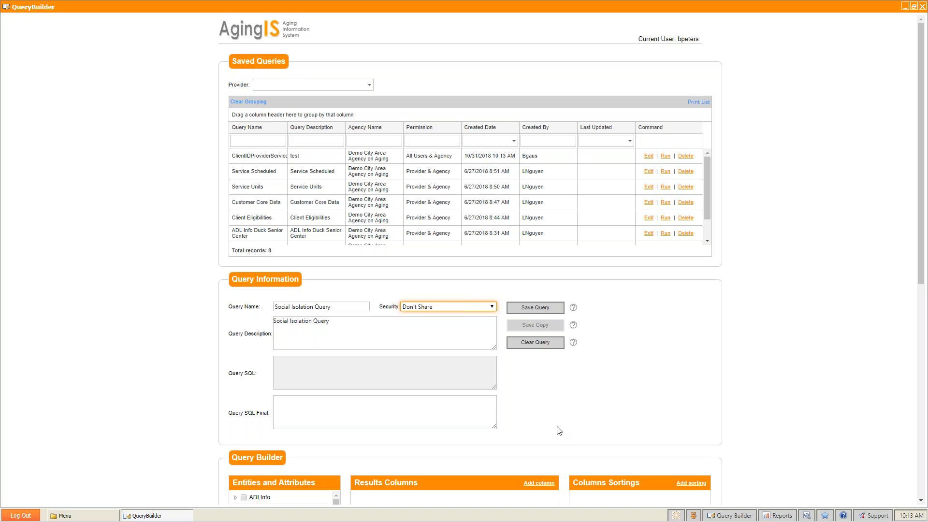
Step: Expand the CustomerCore entity and select its ClientID and Age attributes
scroll(801, 430, down, 4)
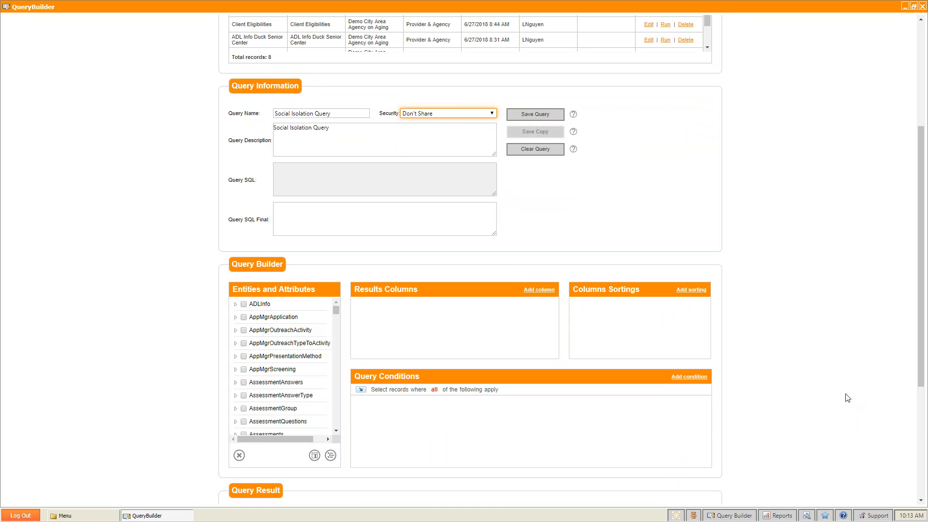
scroll(847, 398, down, 1)
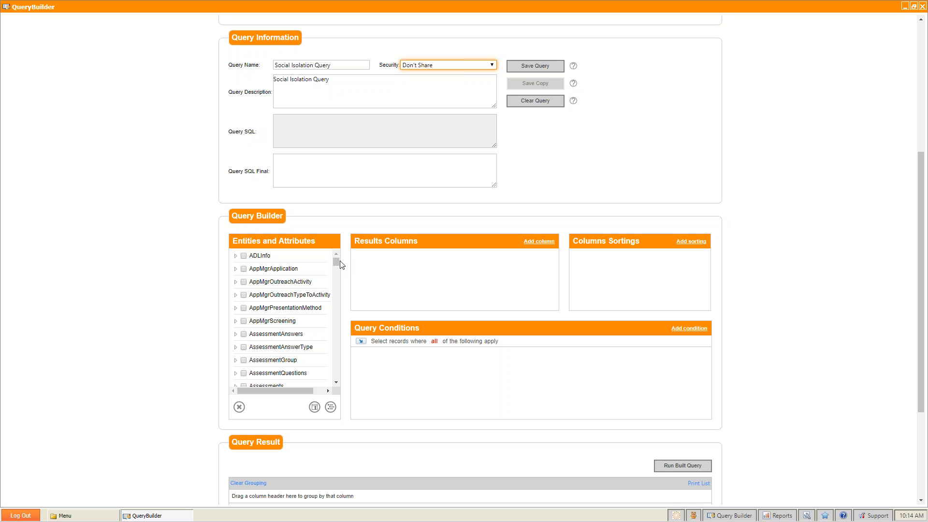
drag(338, 261, 337, 292)
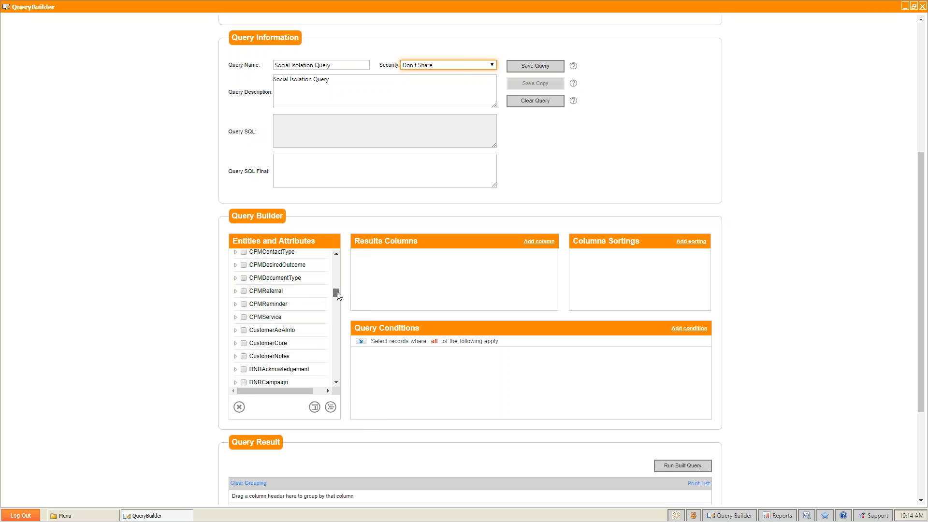
click(235, 343)
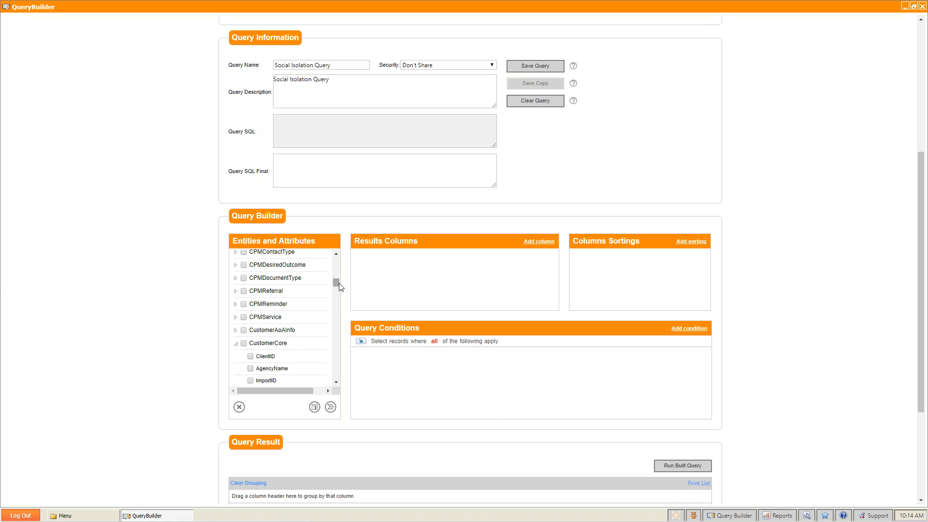
scroll(338, 287, down, 3)
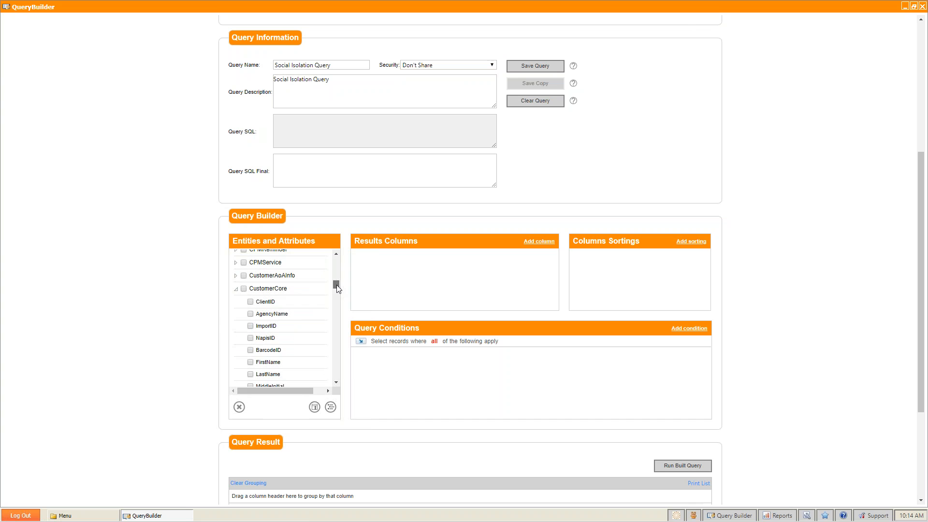
click(244, 289)
click(251, 302)
scroll(304, 338, down, 3)
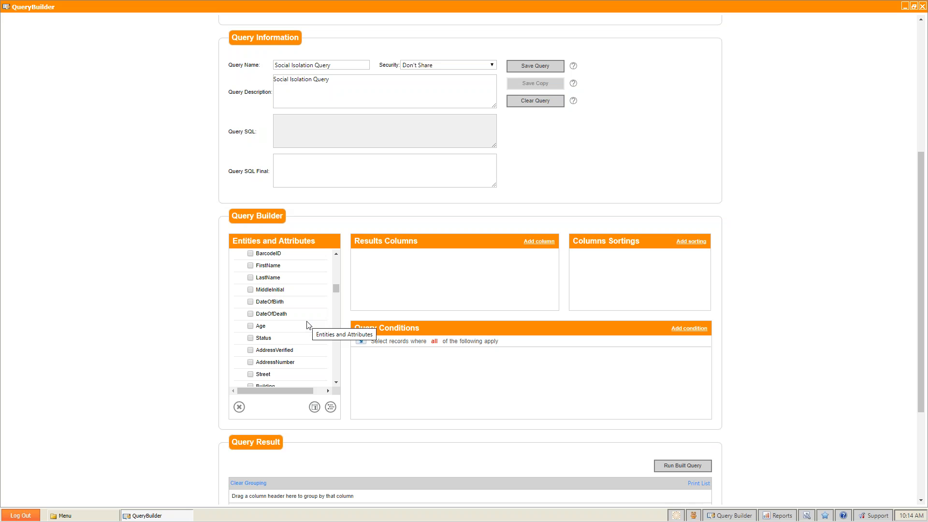
click(250, 325)
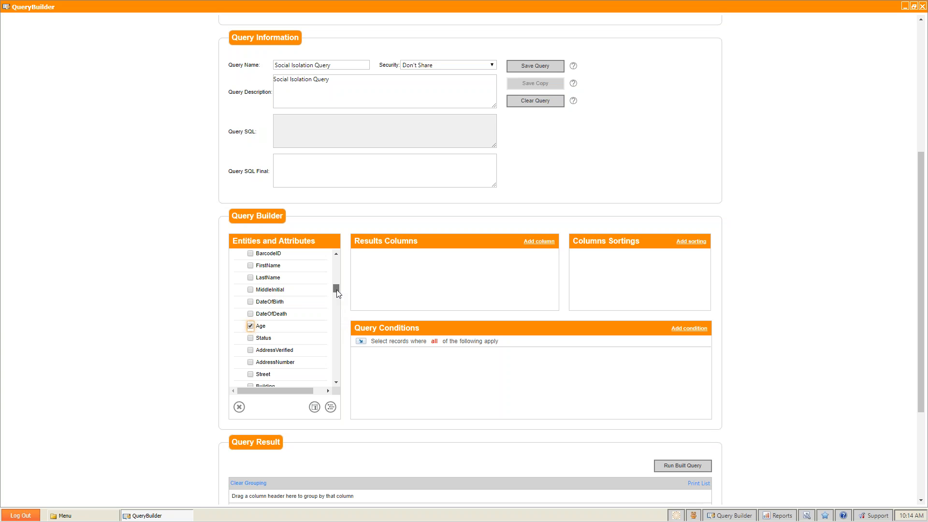
Step: Select the Gender, Ethnicity, Race, LiveAlone and NumberInHousehold attributes of the CustomerCore entity
drag(337, 293, 337, 297)
click(251, 314)
click(250, 325)
click(251, 338)
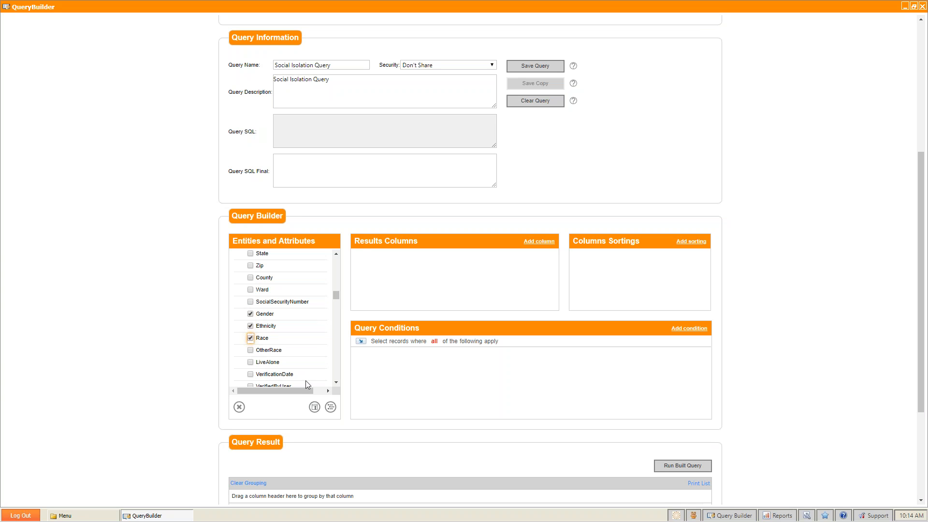
click(250, 362)
drag(338, 295, 338, 298)
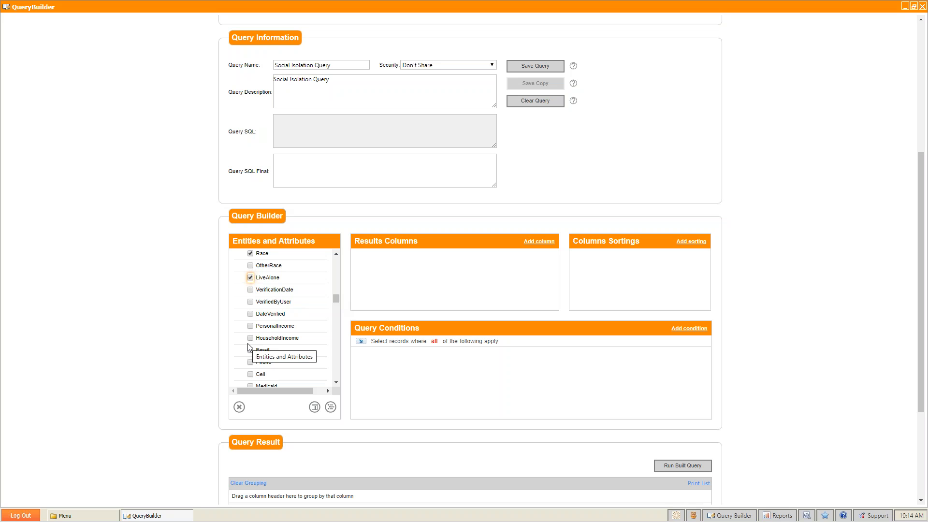
click(336, 383)
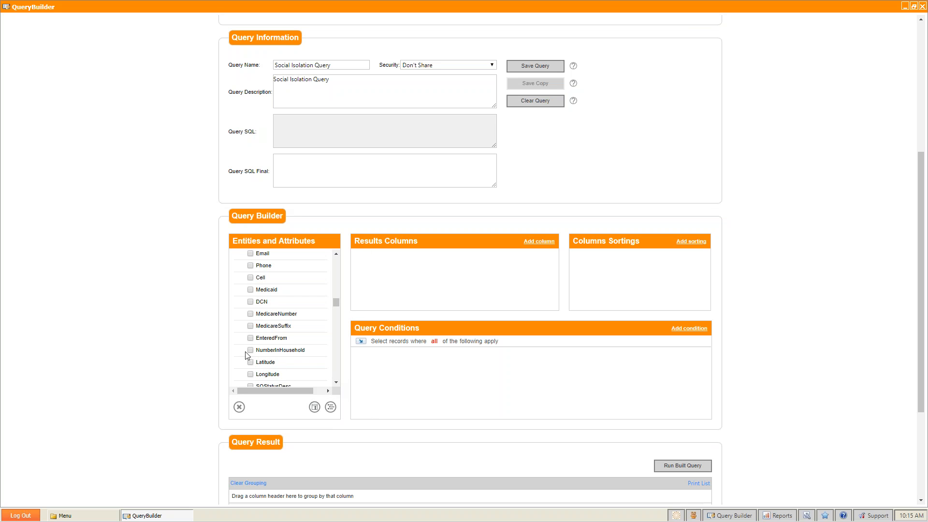
click(250, 350)
Step: Select CustomerCore's EnrolledCCP, EnrolledMCO, EnrolledOAA, EnrolledOtherCommSVCS, ReferredCCP and IdentifiedCaregiver attributes, and add all selected attributes to the results columns
drag(335, 301, 336, 303)
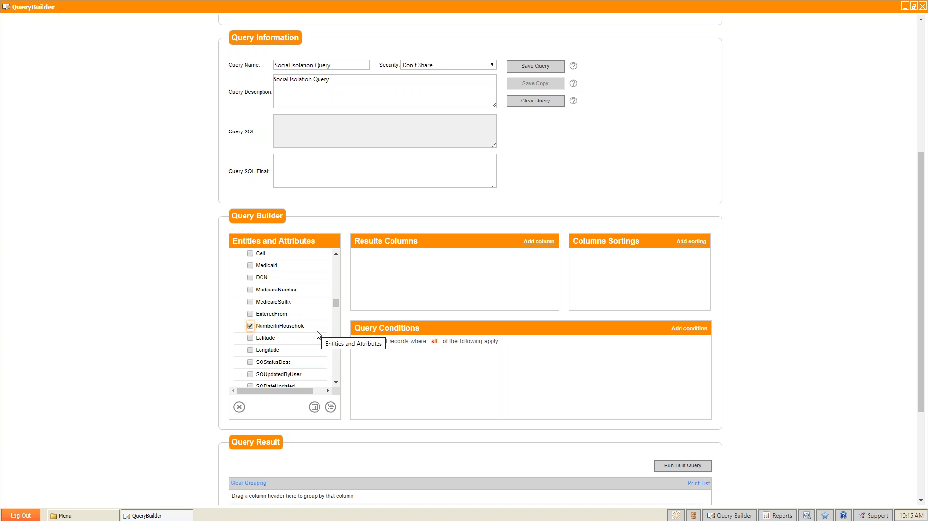
click(337, 385)
click(337, 386)
click(337, 385)
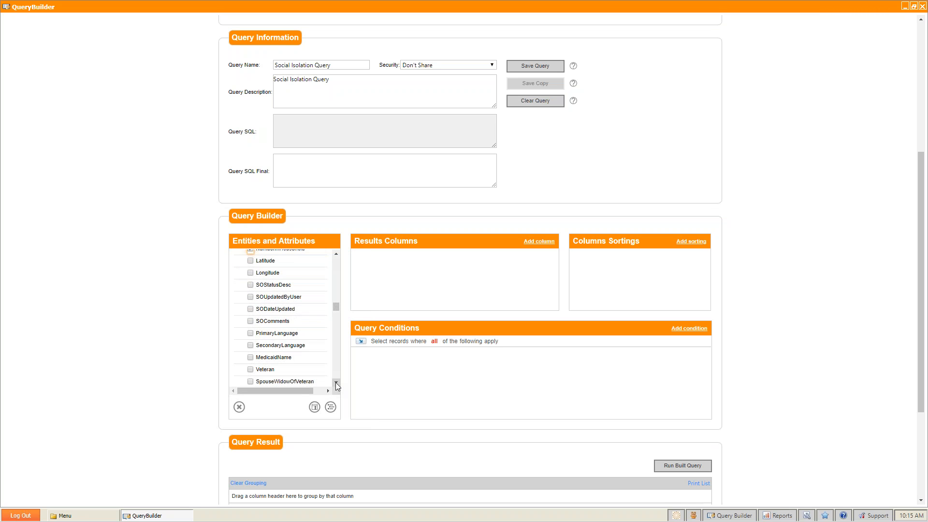
click(336, 385)
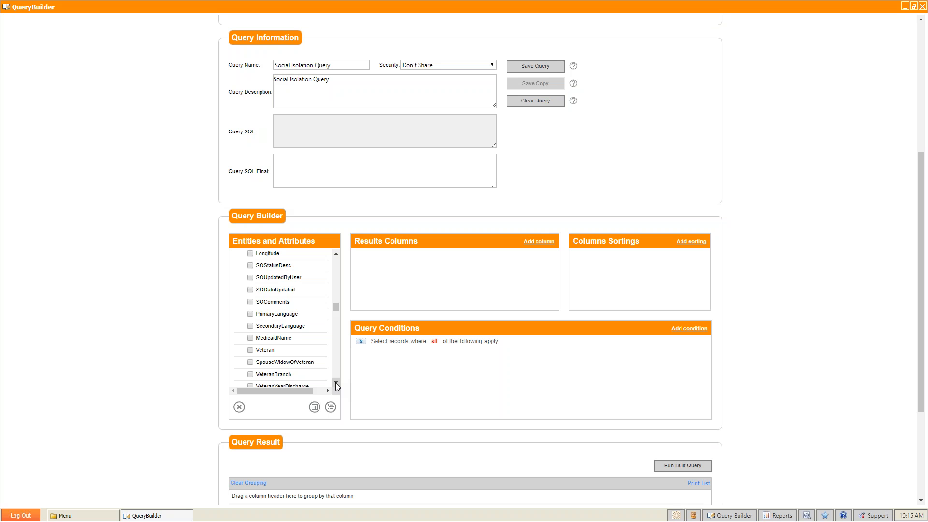
click(337, 385)
click(337, 385)
click(337, 385)
click(337, 385)
click(337, 385)
click(337, 385)
click(337, 386)
click(337, 386)
click(337, 385)
click(336, 385)
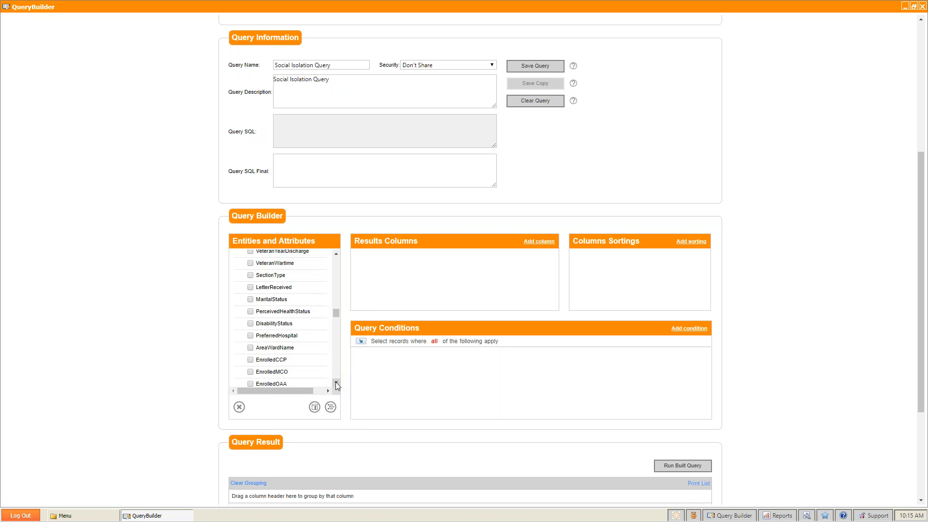
click(336, 383)
click(336, 383)
click(336, 383)
click(336, 382)
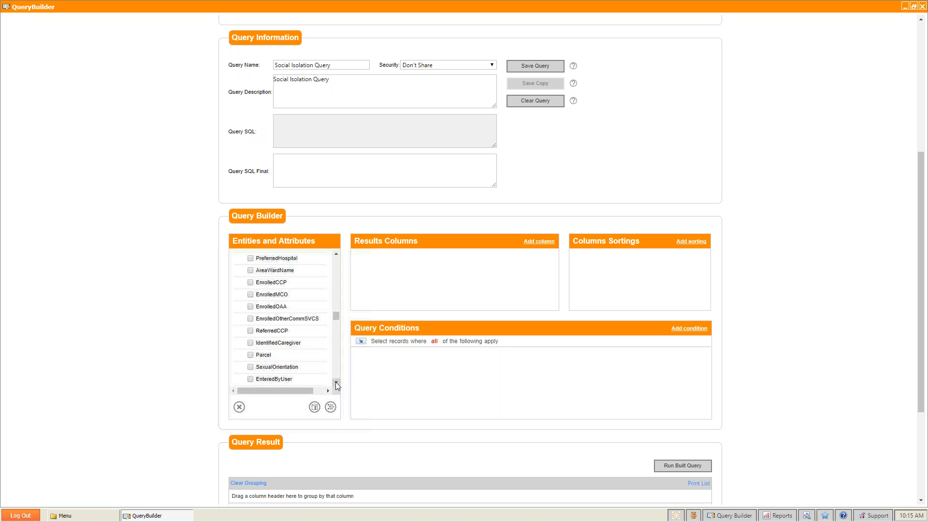
click(250, 282)
click(250, 294)
click(251, 307)
click(250, 319)
click(251, 332)
click(249, 343)
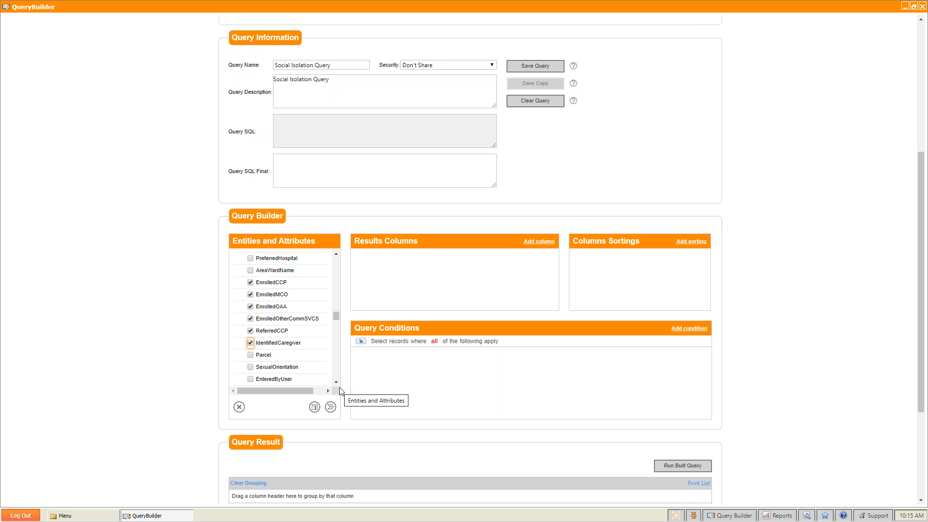
click(315, 407)
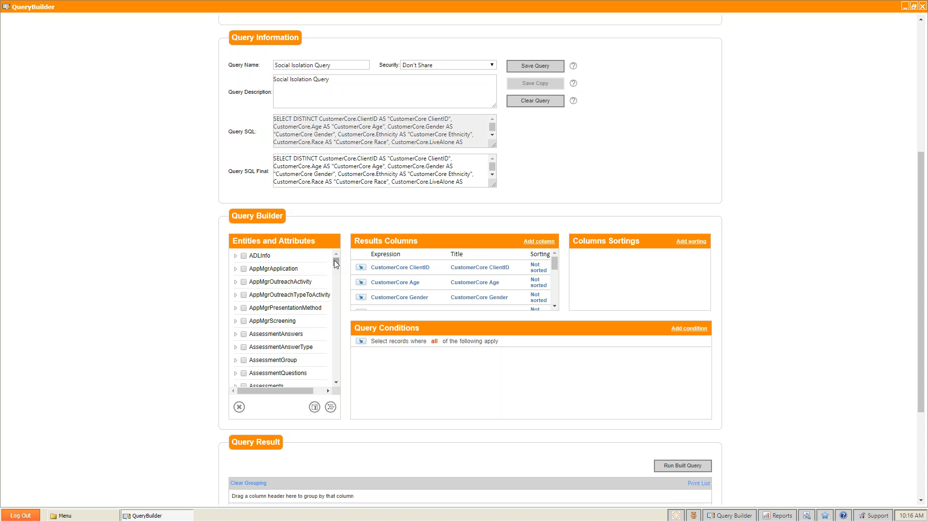
Step: Collapse CustomerCore and add the Rural and AgeRange attributes of the CustomerAoAInfo entity to the results columns
drag(334, 262, 334, 286)
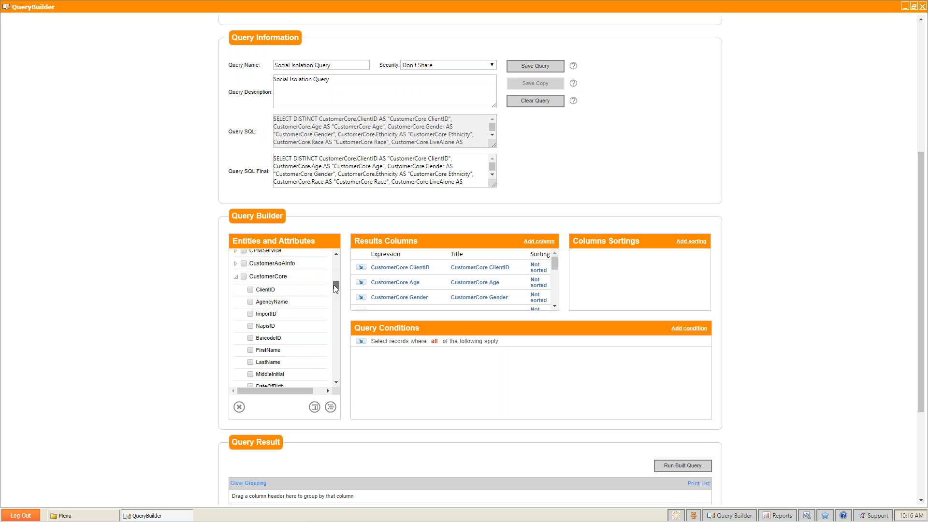
click(235, 278)
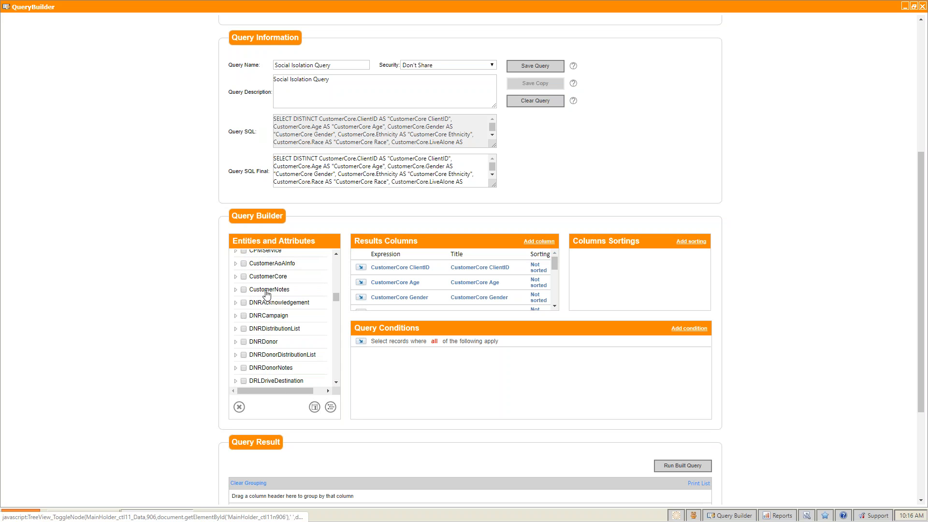
click(235, 265)
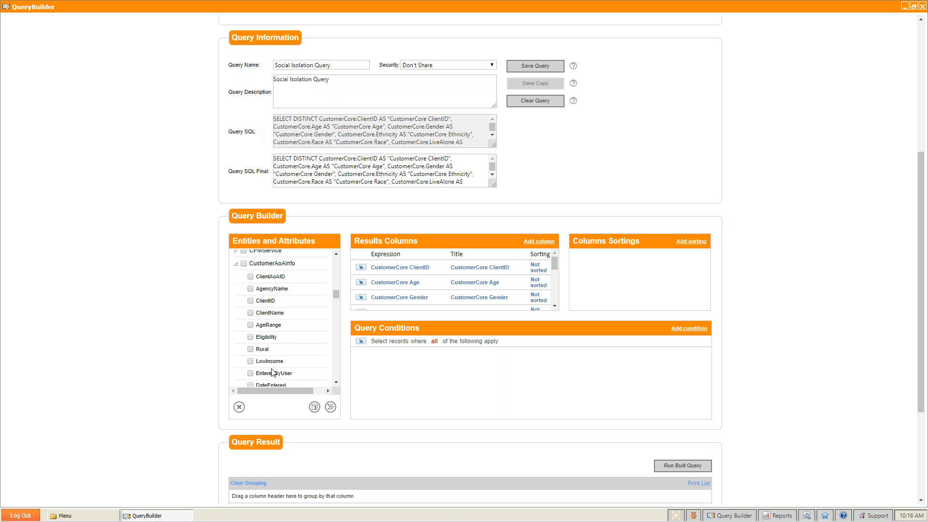
click(250, 349)
click(250, 324)
click(315, 408)
click(315, 407)
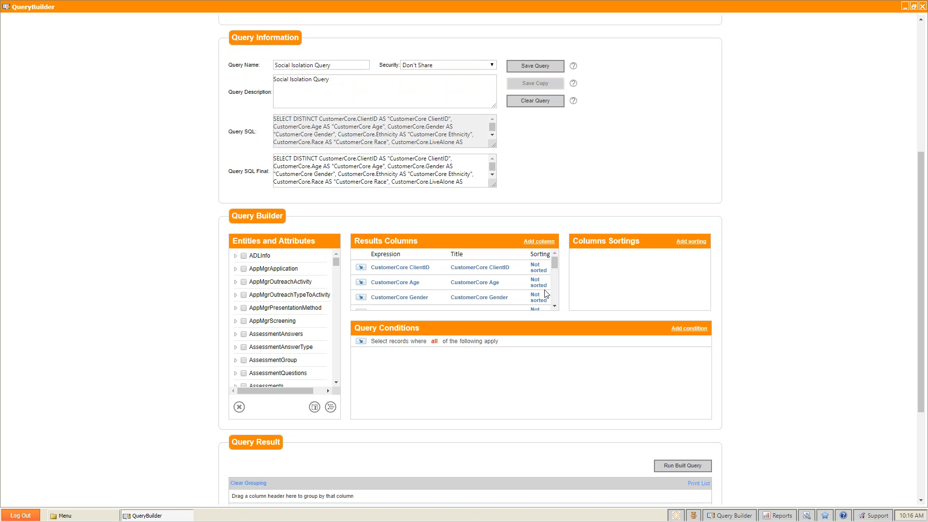
mouse_move(555, 265)
mouse_down()
mouse_move(554, 300)
mouse_move(553, 260)
mouse_up()
Step: Add a new query condition based on the ServiceDate attribute of the ServiceUnits entity
click(360, 342)
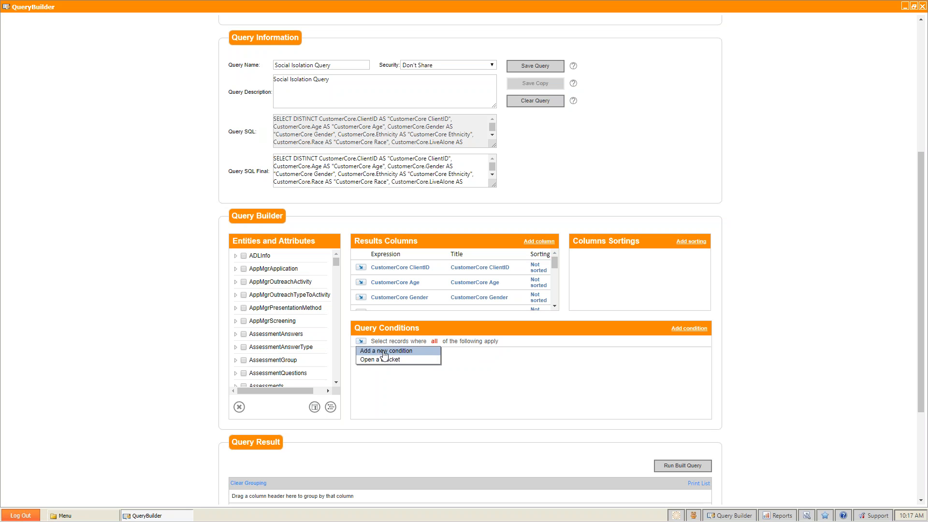
click(385, 351)
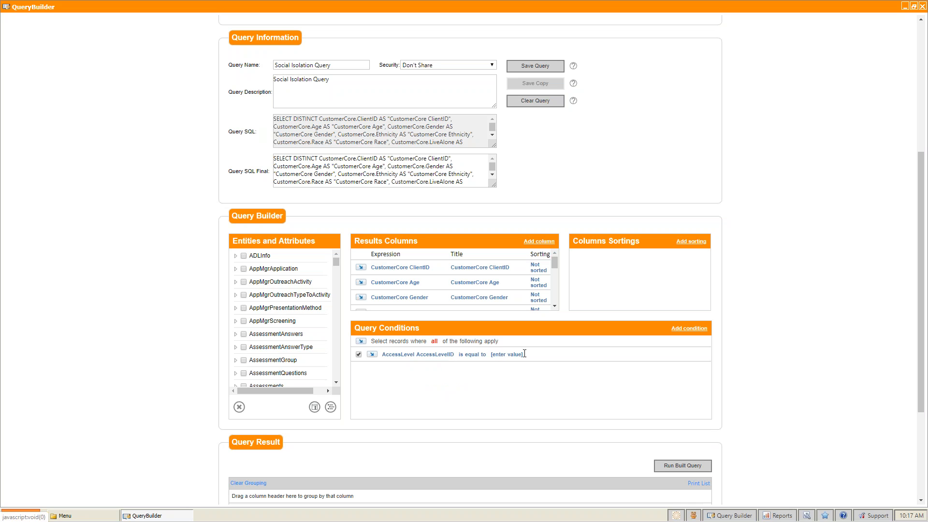
click(407, 355)
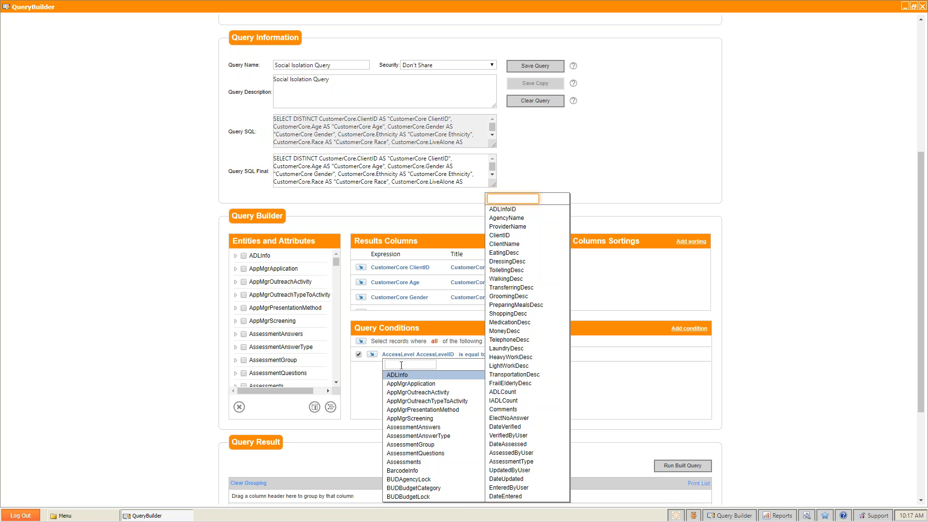
click(401, 365)
text(ser)
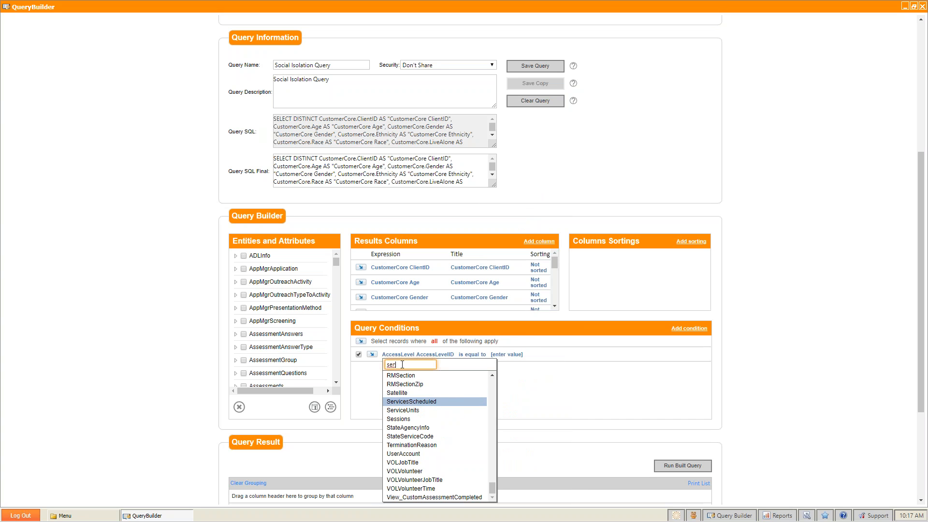
mouse_move(406, 412)
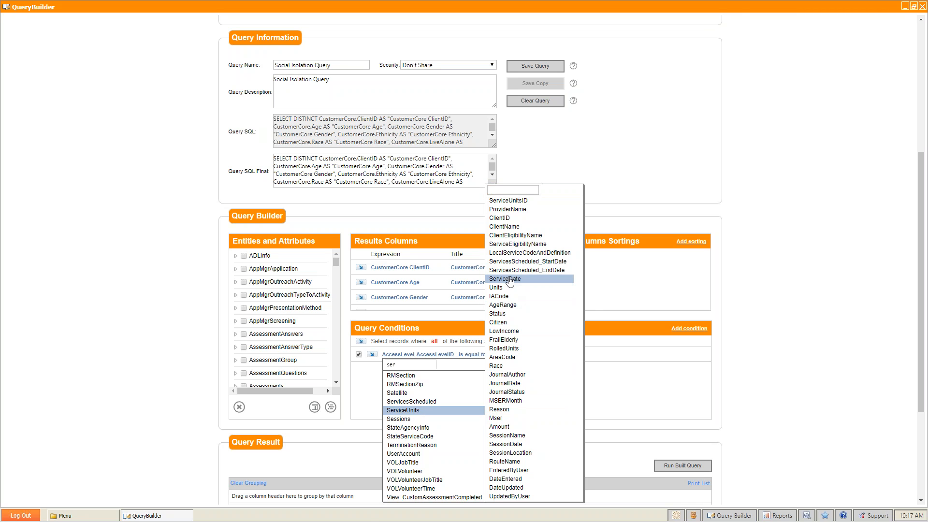
click(509, 279)
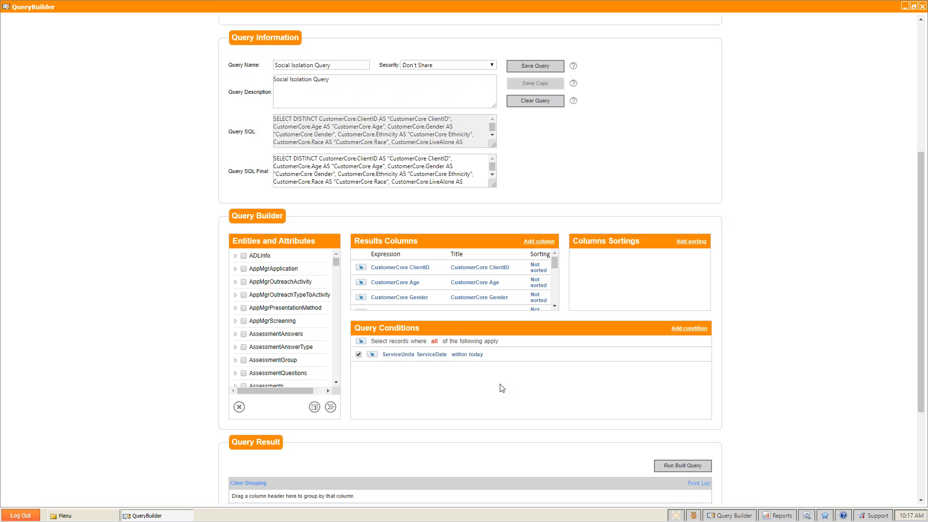
Step: Set the ServiceDate condition to a custom period from 10/01/2019 to 12/31/2019
click(474, 355)
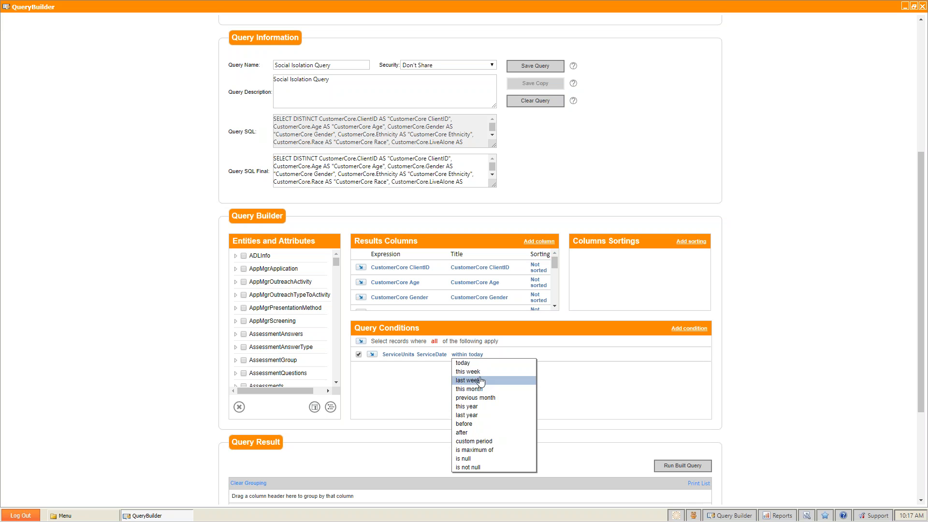
click(478, 445)
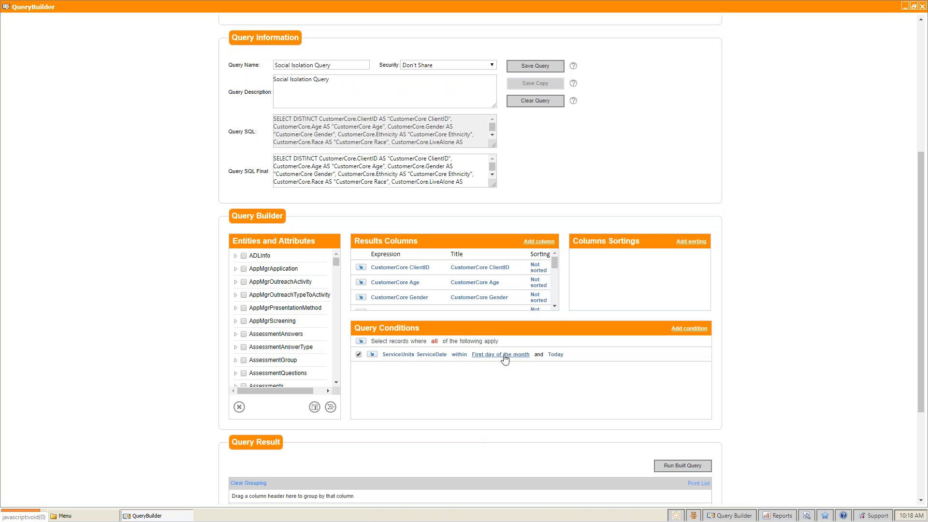
click(500, 354)
click(493, 380)
click(494, 380)
click(494, 380)
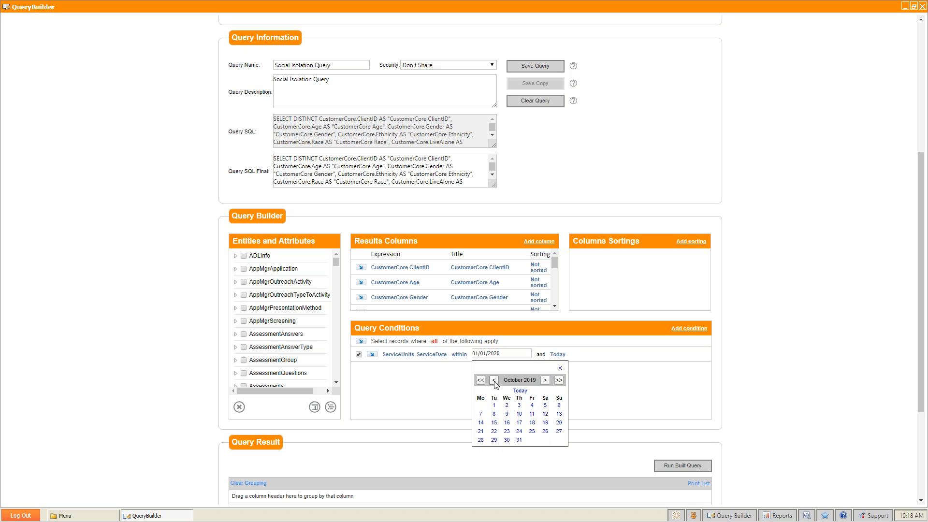
click(493, 406)
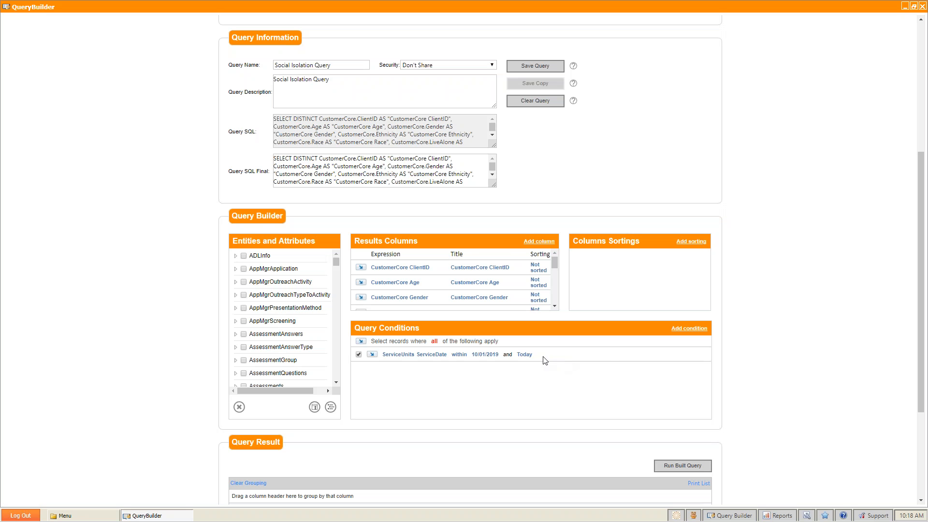
click(531, 356)
click(538, 379)
click(538, 449)
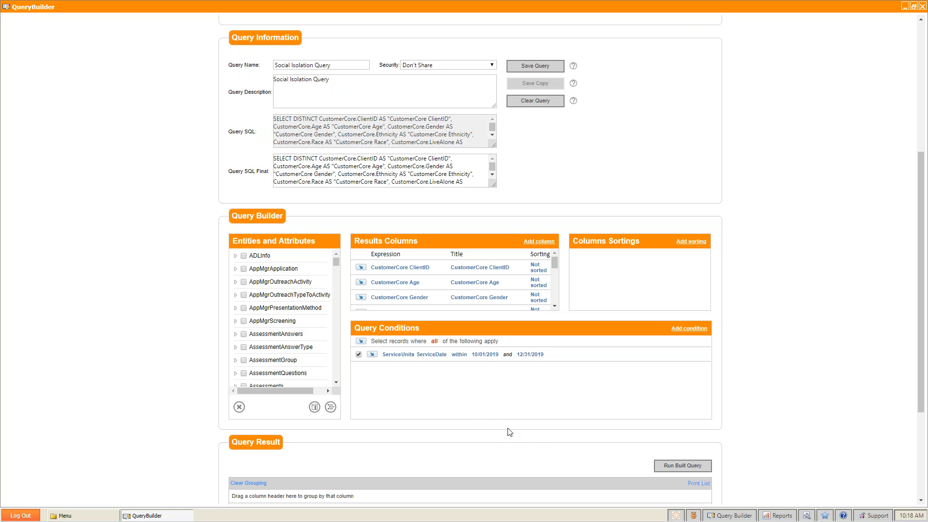
Step: Open an "any" bracket after the ServiceDate condition and base its first condition on the ServiceUnits LocalServiceCodeAndDefinition attribute
click(375, 357)
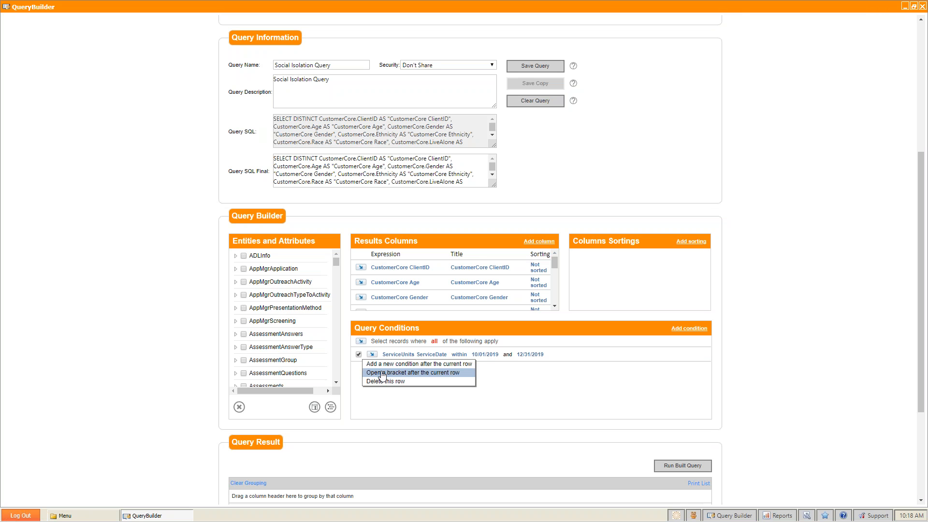
click(383, 373)
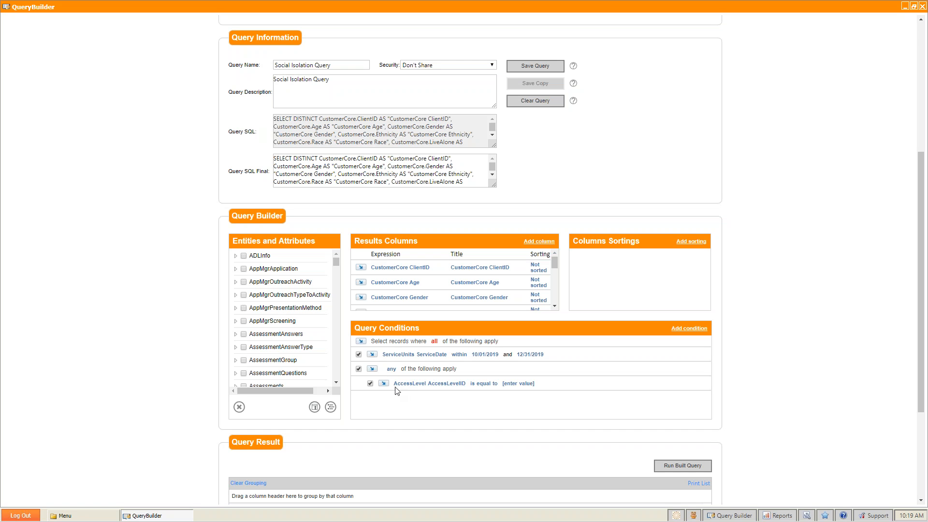
click(371, 383)
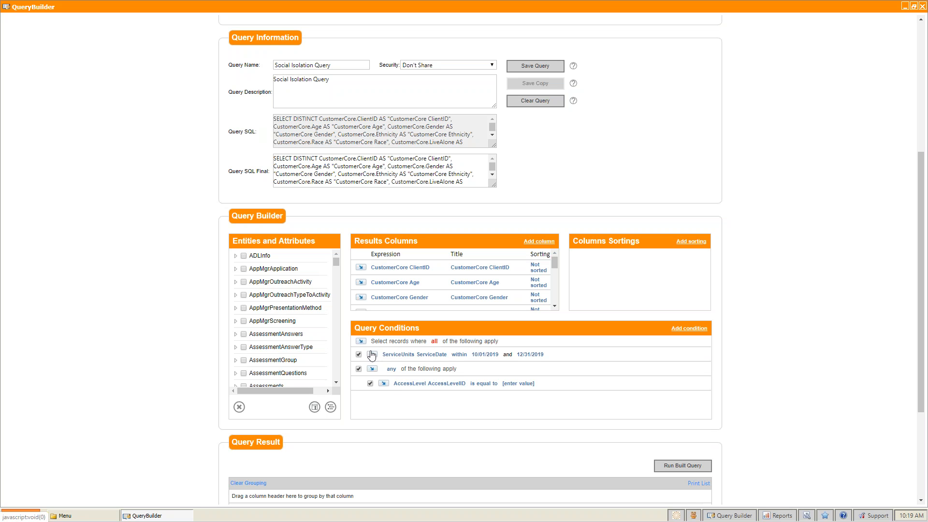
click(409, 383)
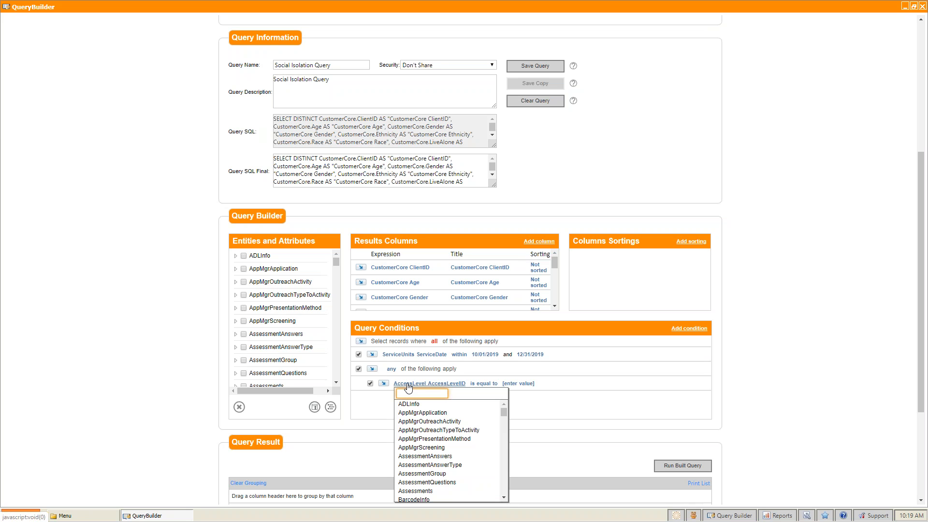
text(ser)
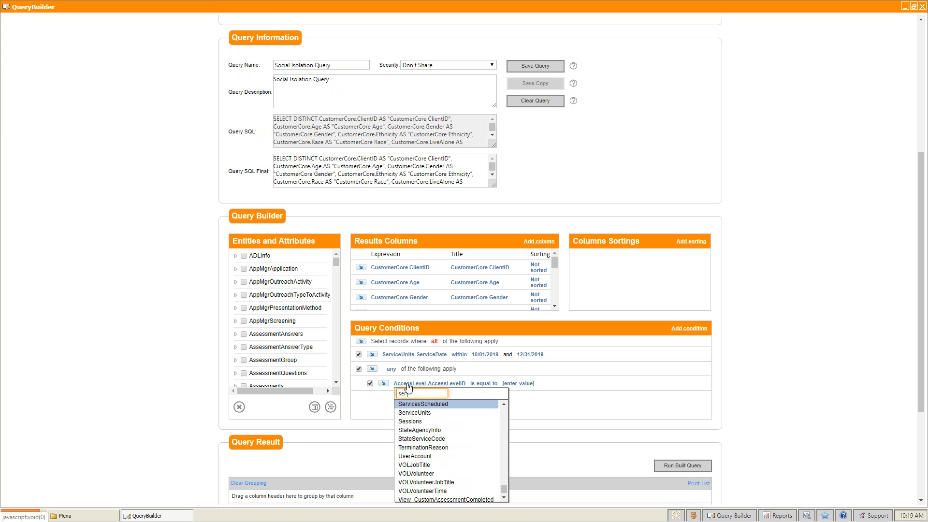
mouse_move(425, 419)
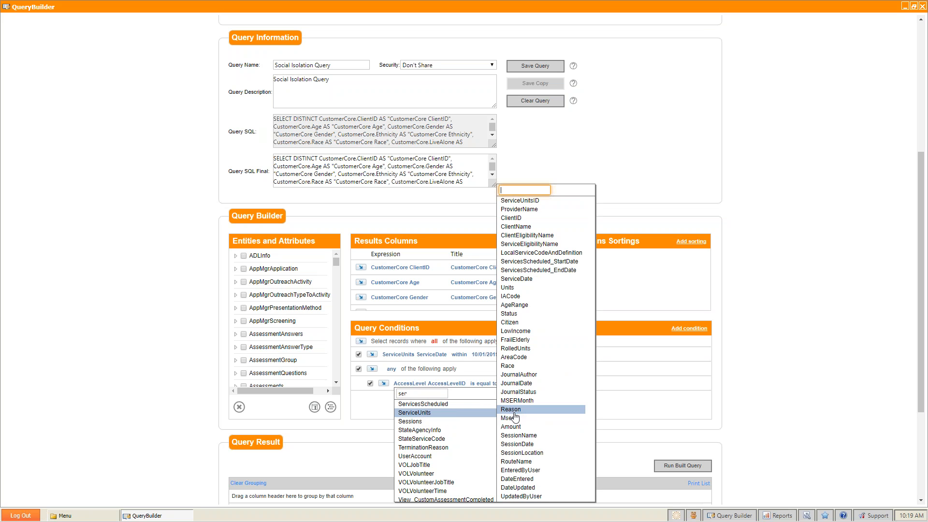
click(535, 253)
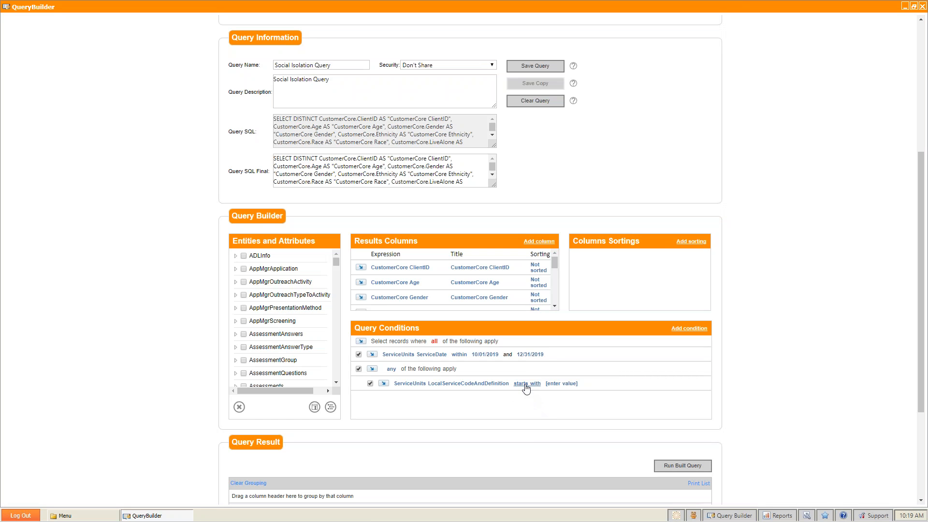
click(532, 385)
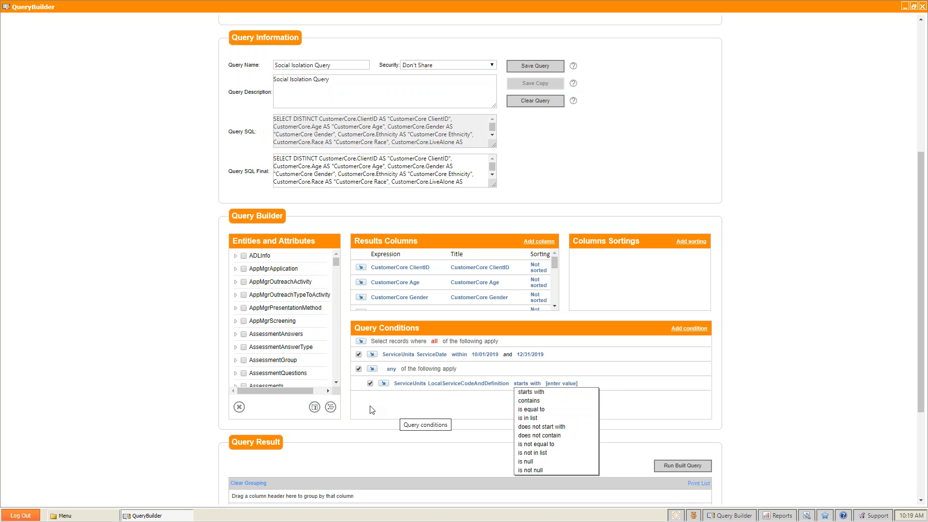
Step: Open Log Daily Services, select the Friendly Visiting service and copy its service code D050T3B0
click(92, 517)
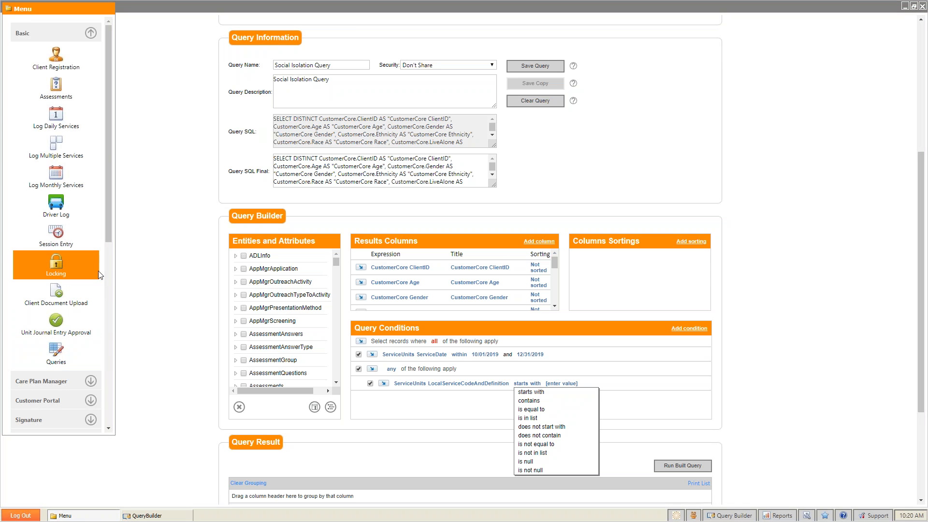
click(68, 120)
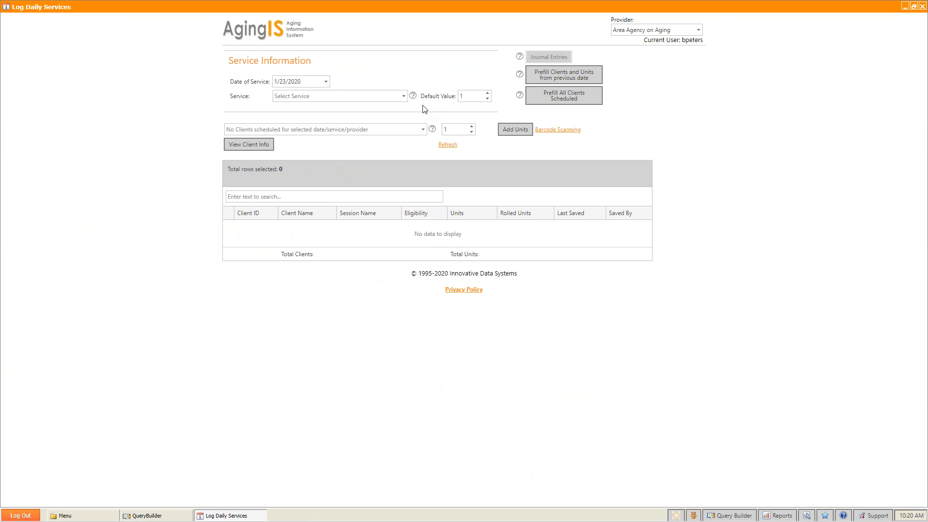
click(403, 97)
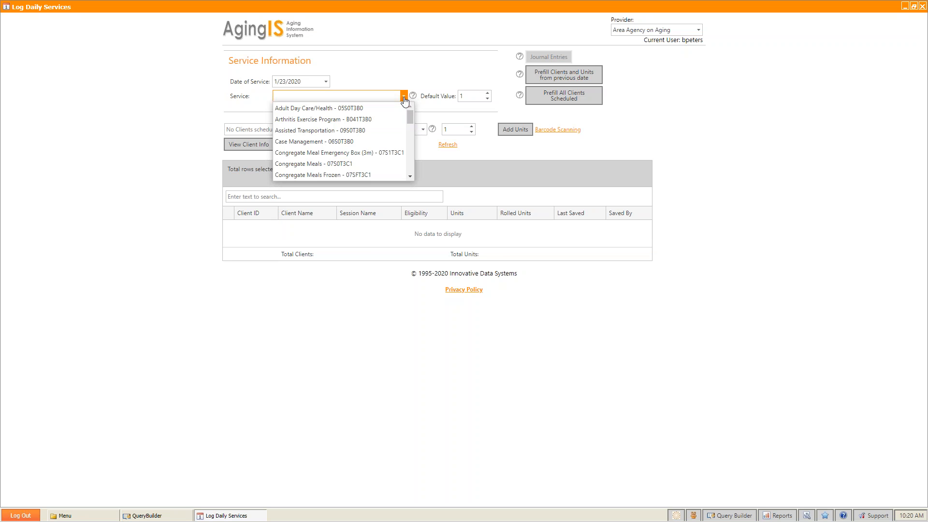
drag(408, 114, 410, 130)
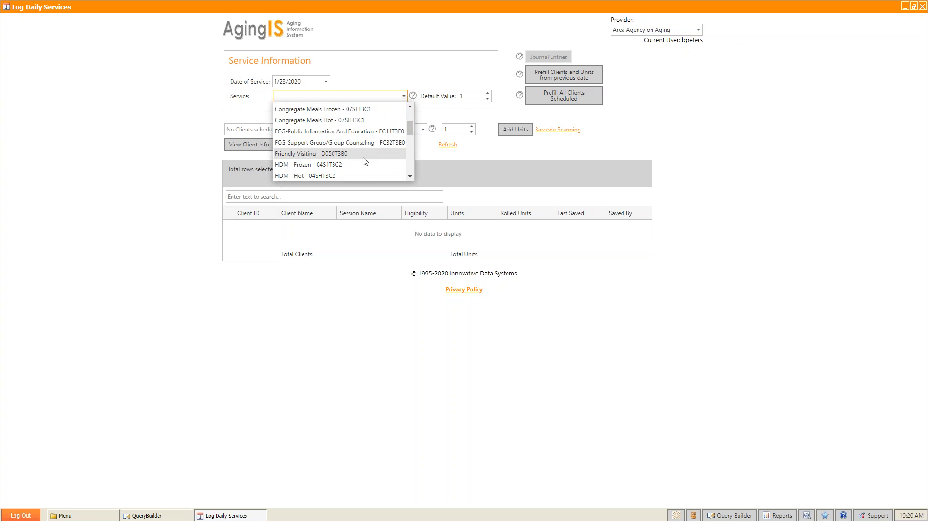
click(341, 155)
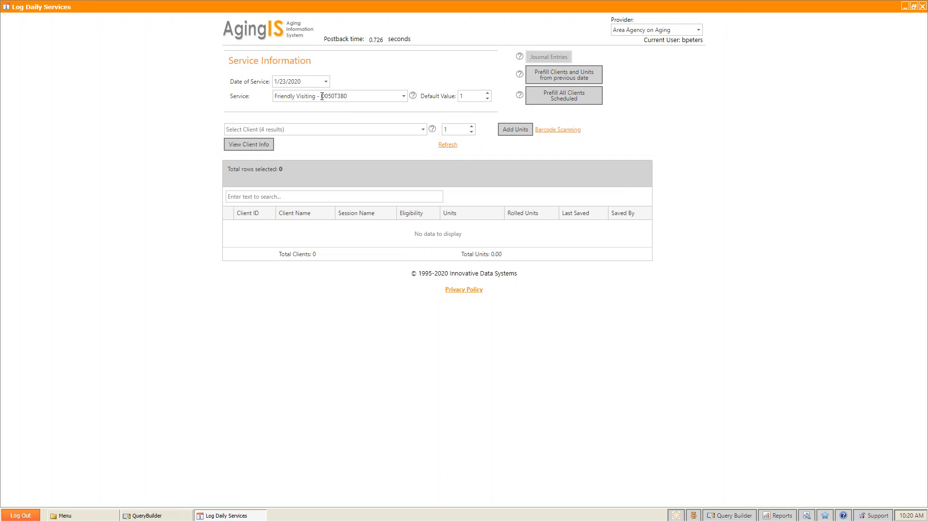
drag(323, 96, 348, 97)
key(ctrl+c)
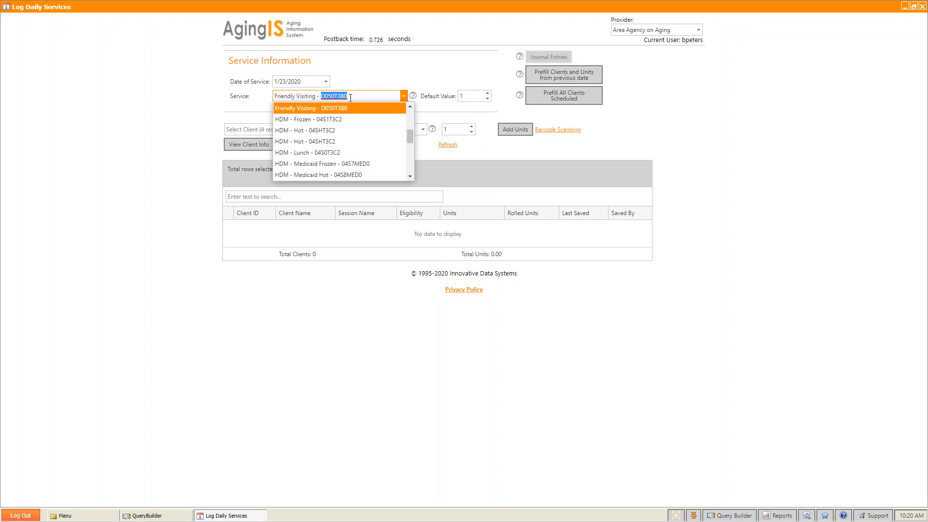
Step: Return to QueryBuilder and paste D050T3B0 as the "starts with" value of the bracketed LocalServiceCodeAndDefinition condition
click(168, 517)
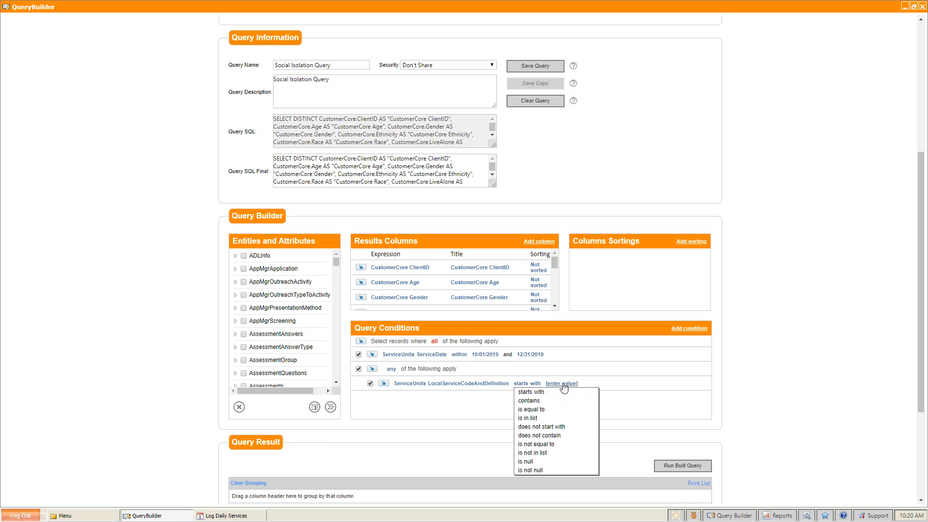
click(563, 384)
key(ctrl+v)
click(519, 433)
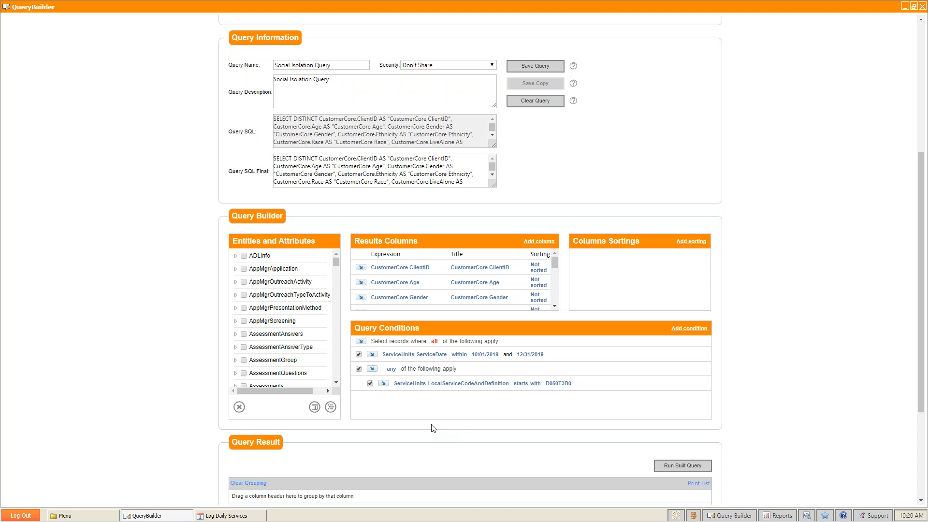
Step: Add a second condition inside the bracket, based on the ServiceUnits LocalServiceCodeAndDefinition attribute
click(383, 384)
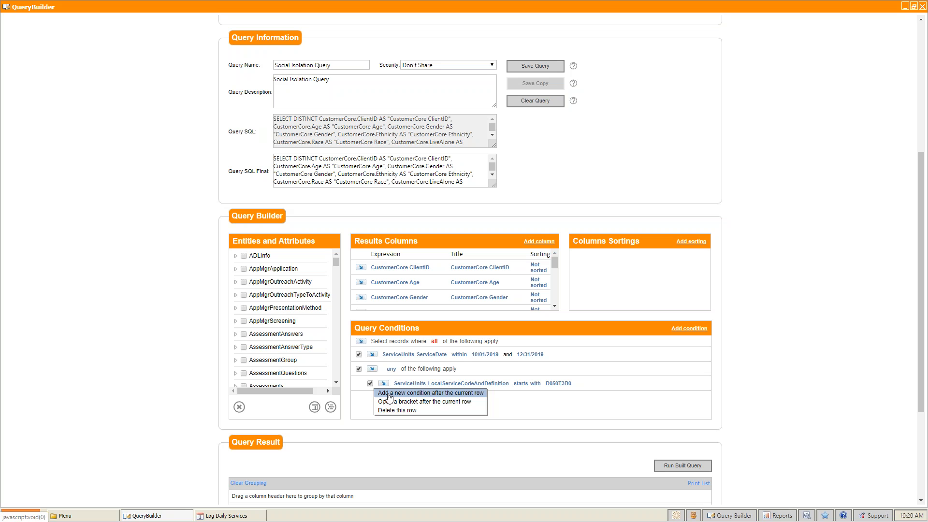
click(388, 394)
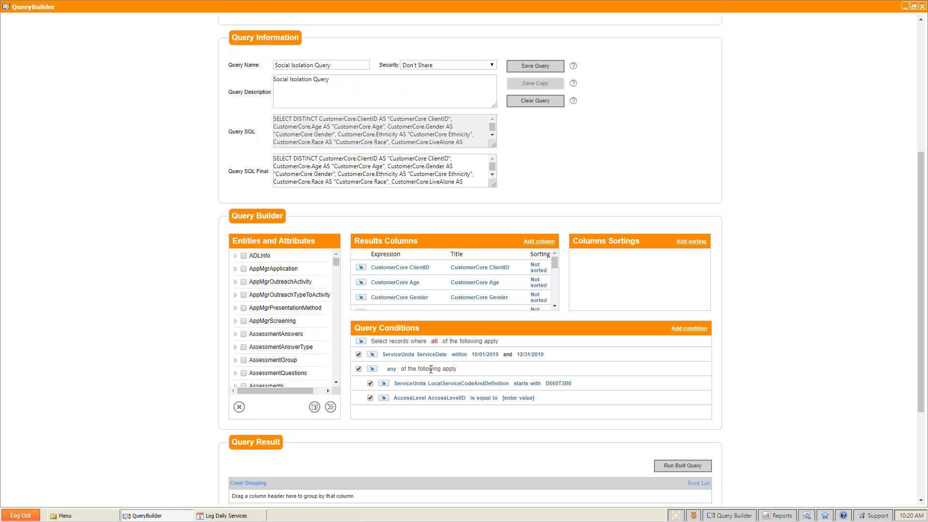
click(414, 399)
text(ser)
click(414, 427)
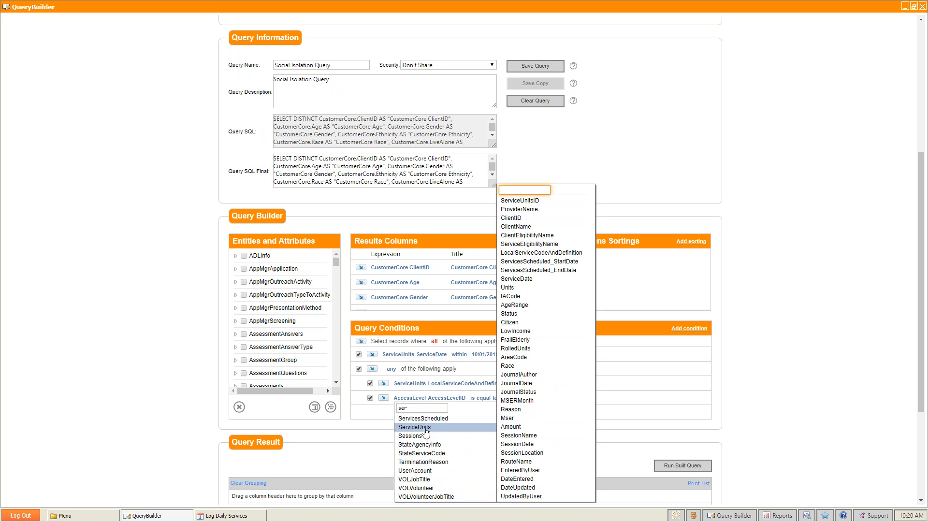
click(532, 253)
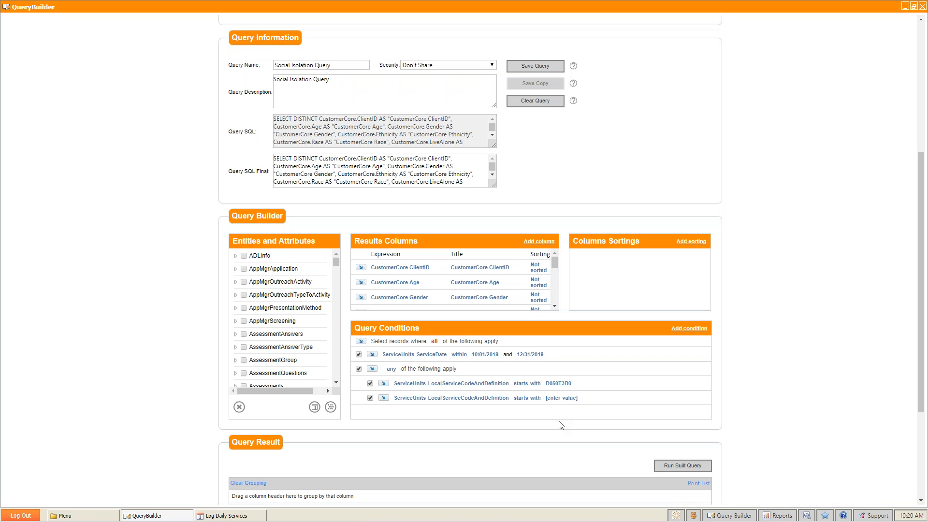
Step: Switch to Log Daily Services, select the Telephone Reassurance service and copy its service code D040T3B0
click(227, 517)
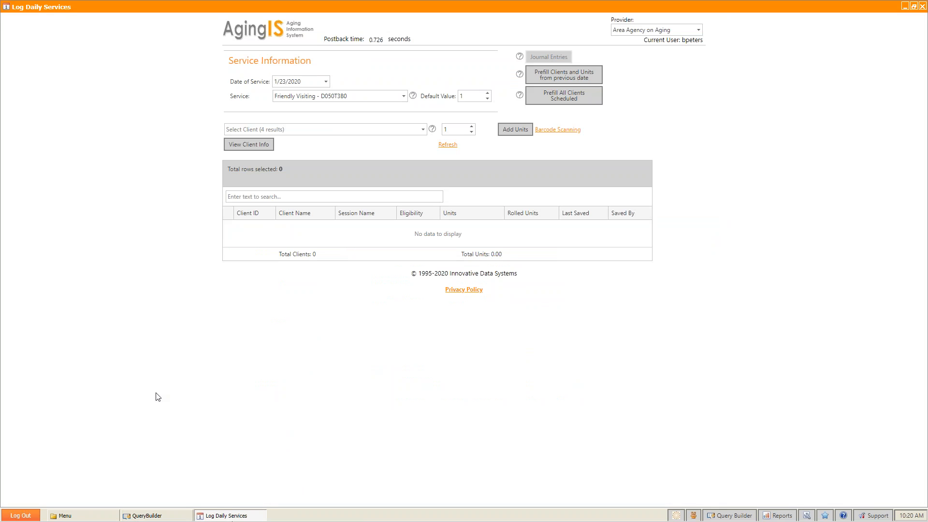
click(402, 96)
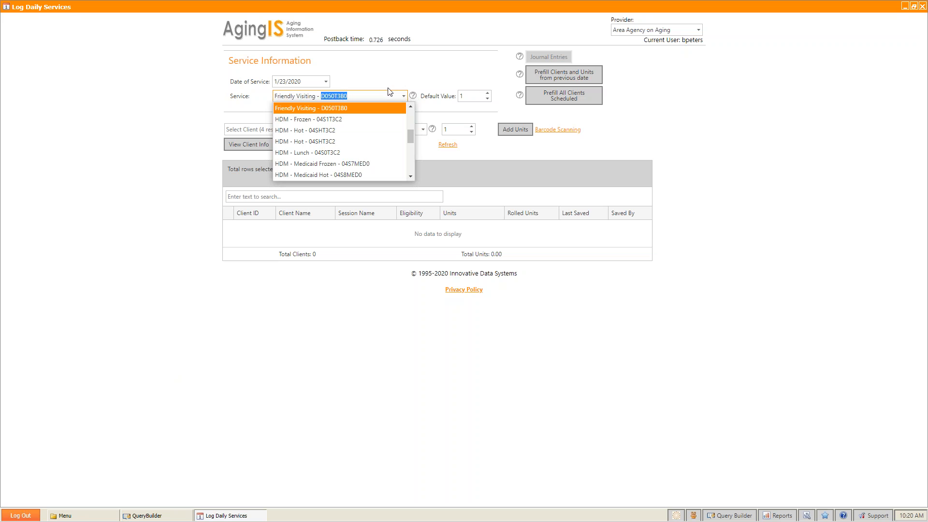
key(BackSpace)
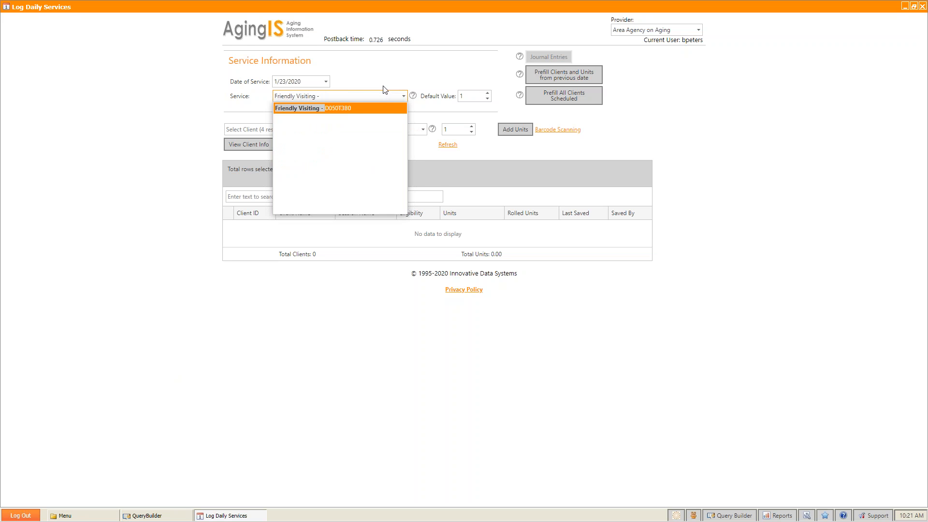
key(Return)
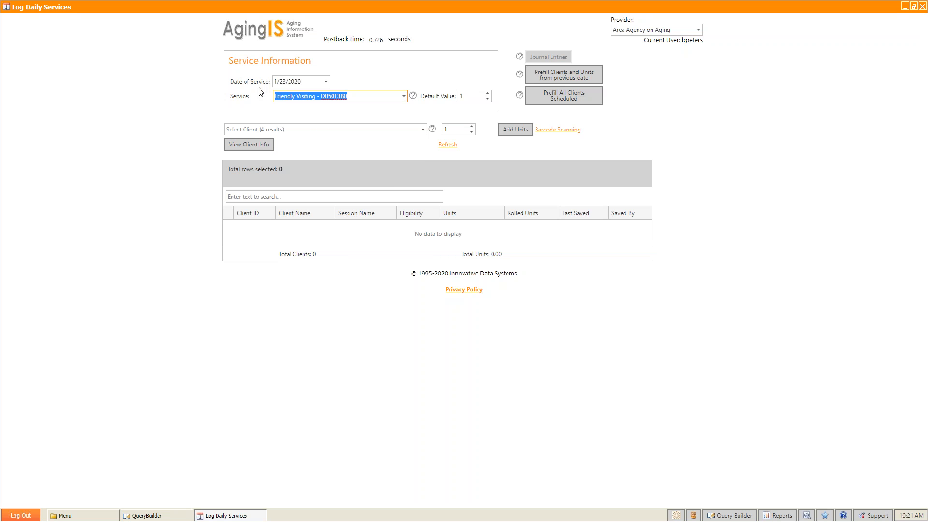
text(te)
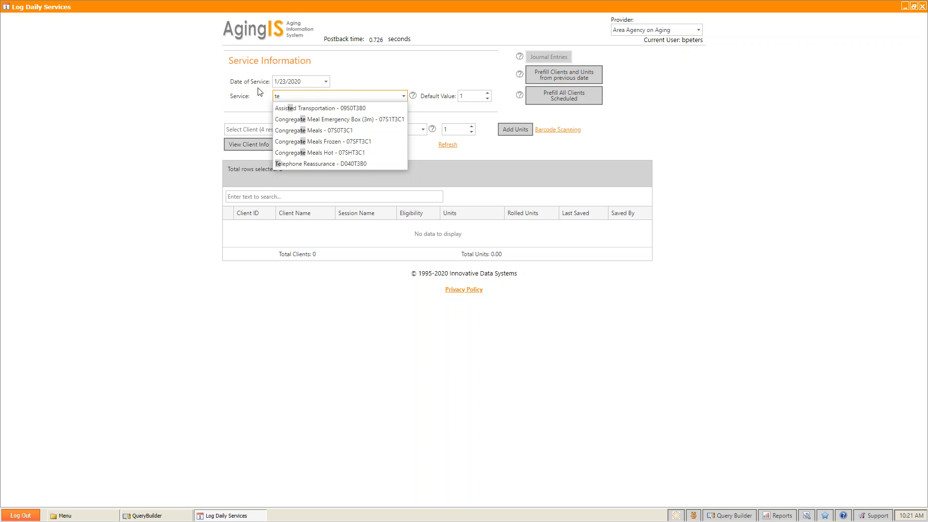
click(304, 163)
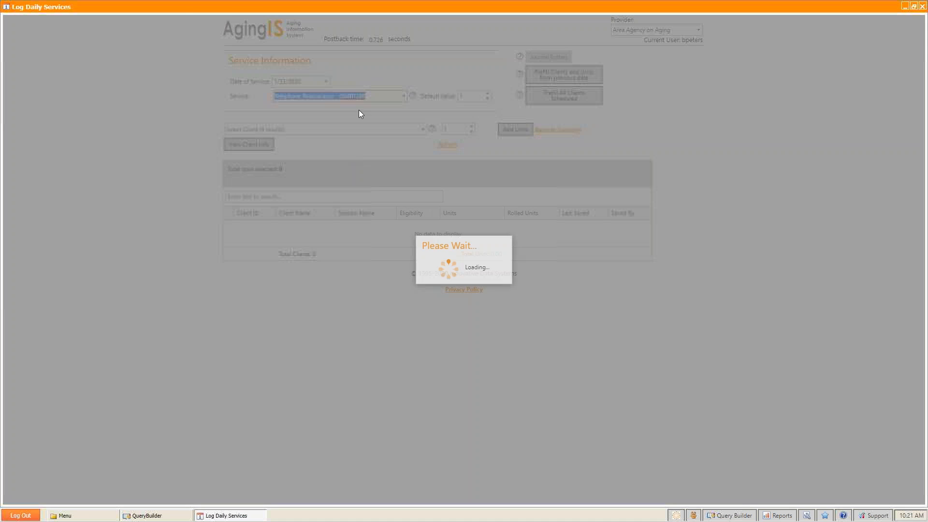
drag(365, 93, 341, 94)
key(ctrl+c)
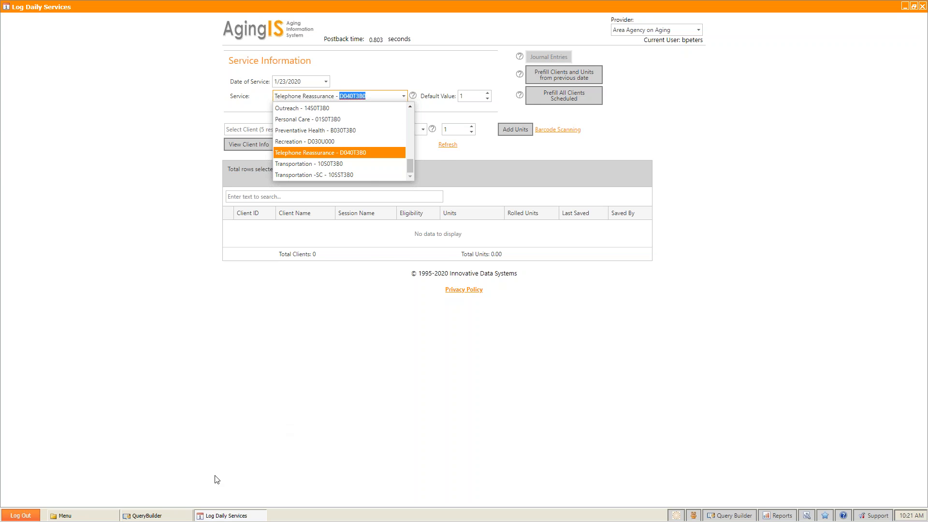
Step: Return to QueryBuilder and paste D040T3B0 as the "starts with" value of the second bracketed condition
click(158, 516)
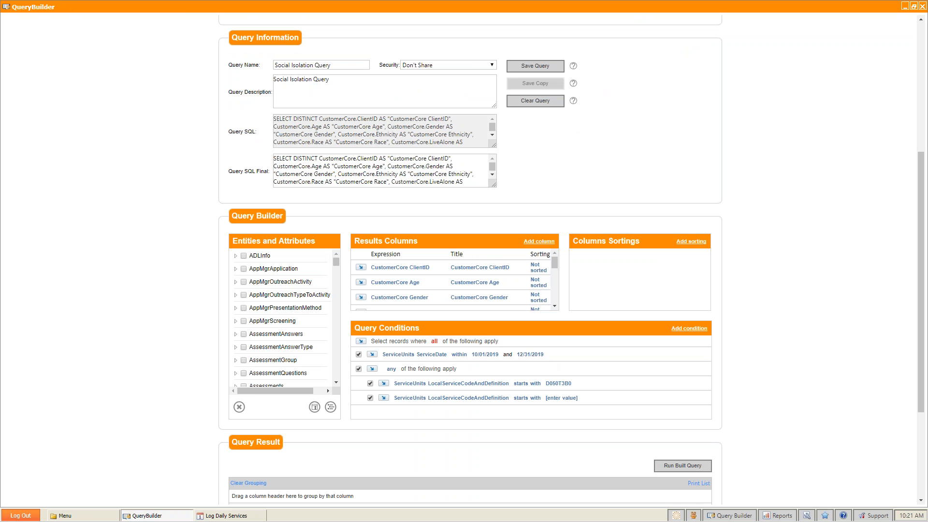
click(565, 399)
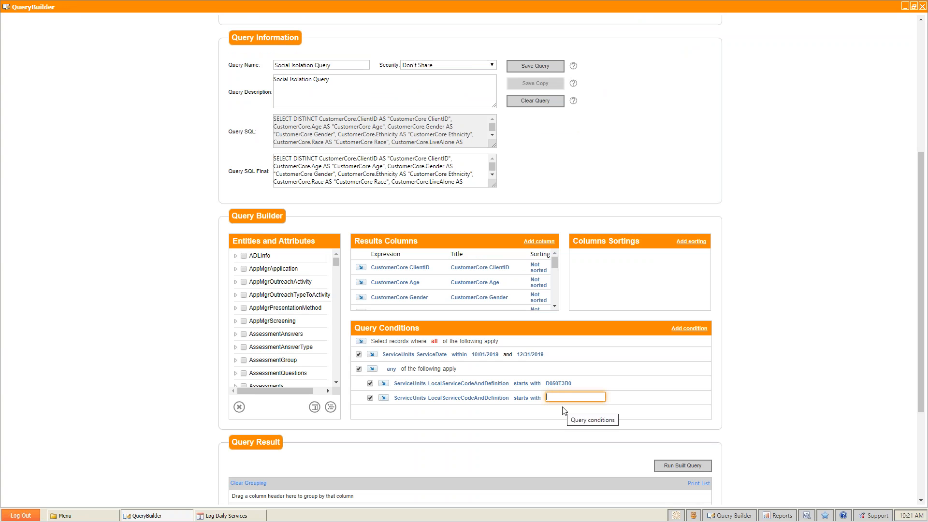
key(ctrl+v)
click(562, 417)
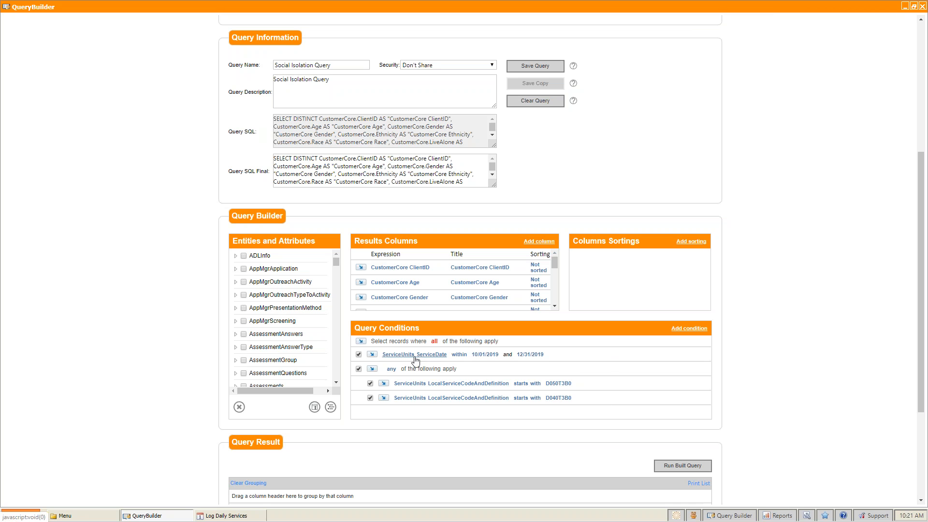
Step: Save the Social Isolation Query with its completed service date and service code conditions
scroll(450, 340, up, 2)
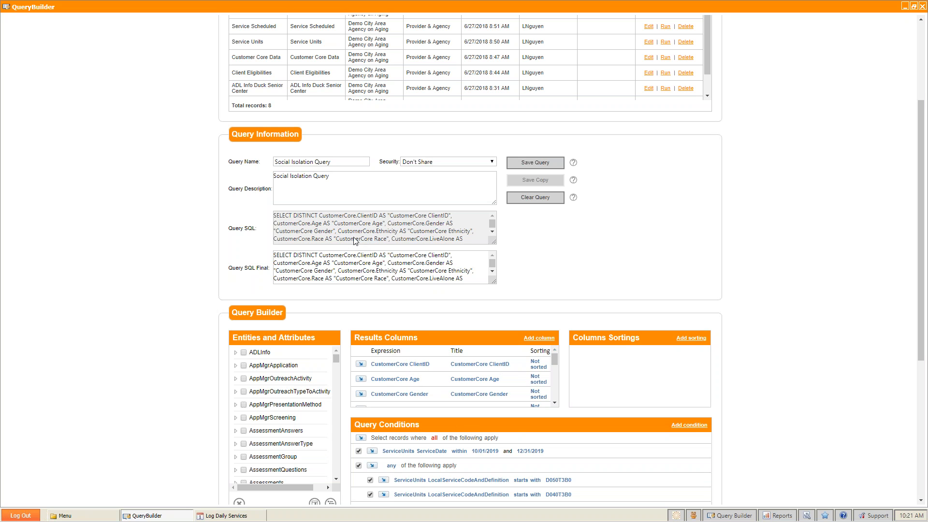
click(532, 165)
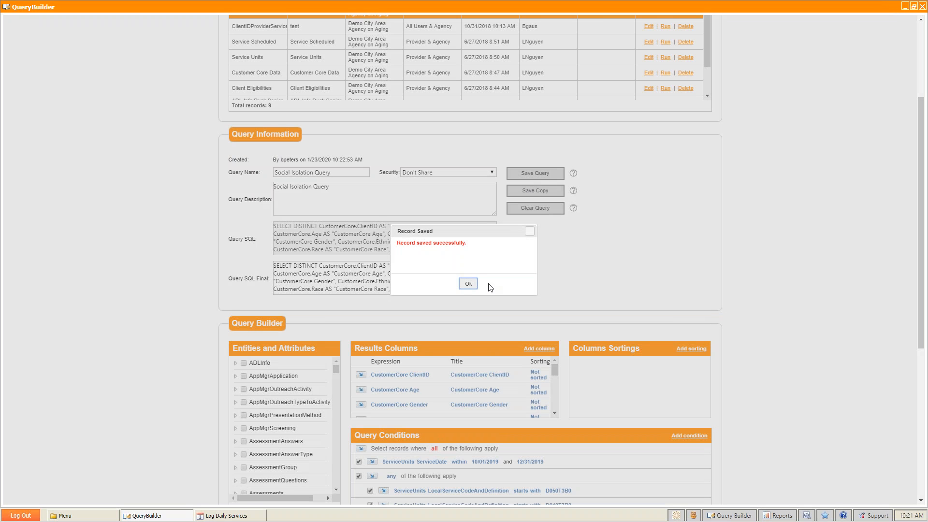
click(468, 284)
Step: Examine the customer rows listed in the Query Result grid
scroll(743, 334, down, 3)
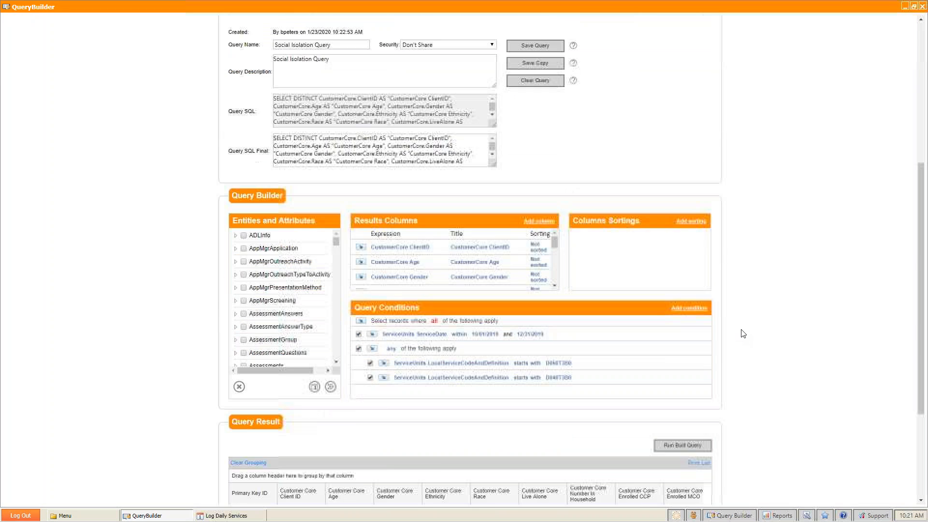
scroll(743, 333, down, 4)
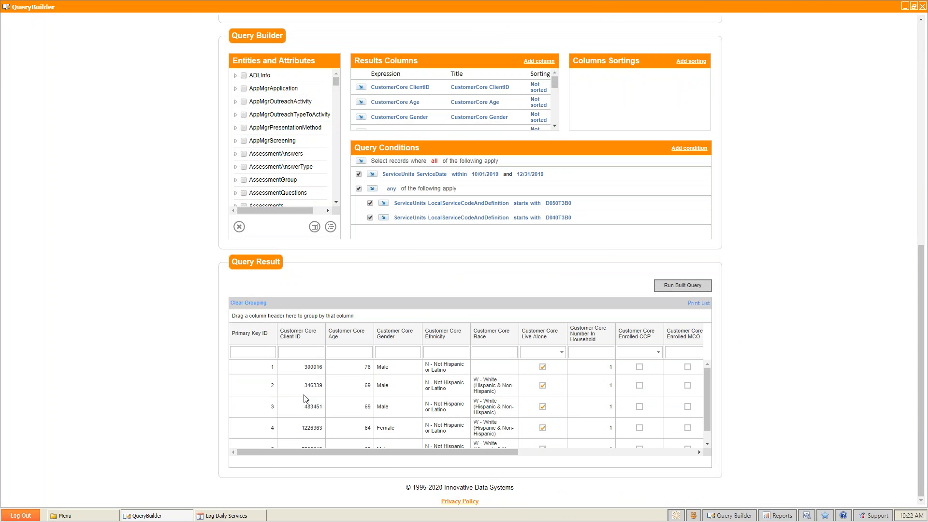
drag(706, 383, 709, 398)
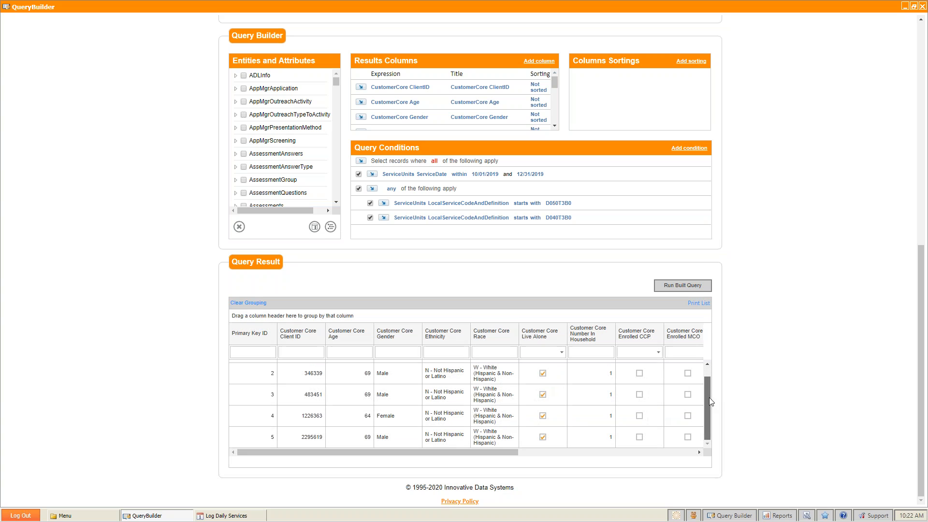
Step: Review the Query Result grid, export it as an Excel (.xlsx) file and close the opened workbook
drag(715, 405, 718, 376)
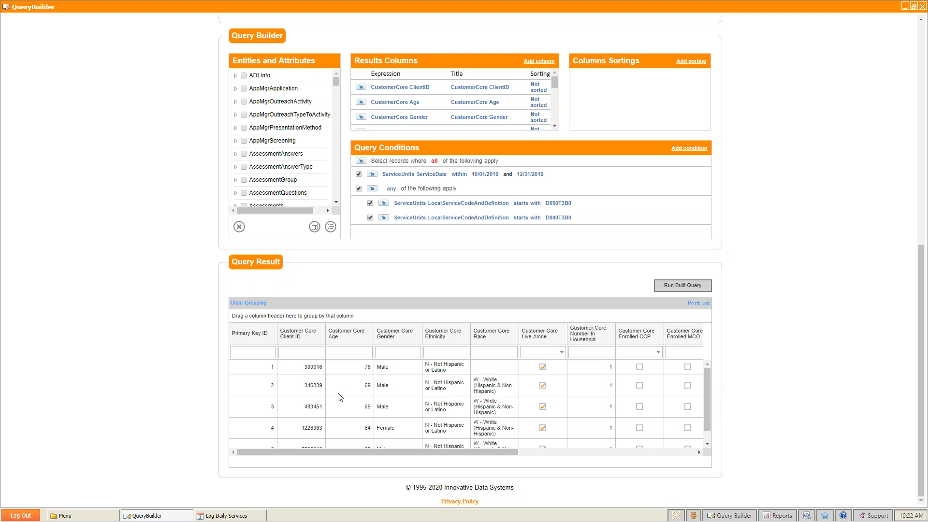
drag(392, 451, 641, 445)
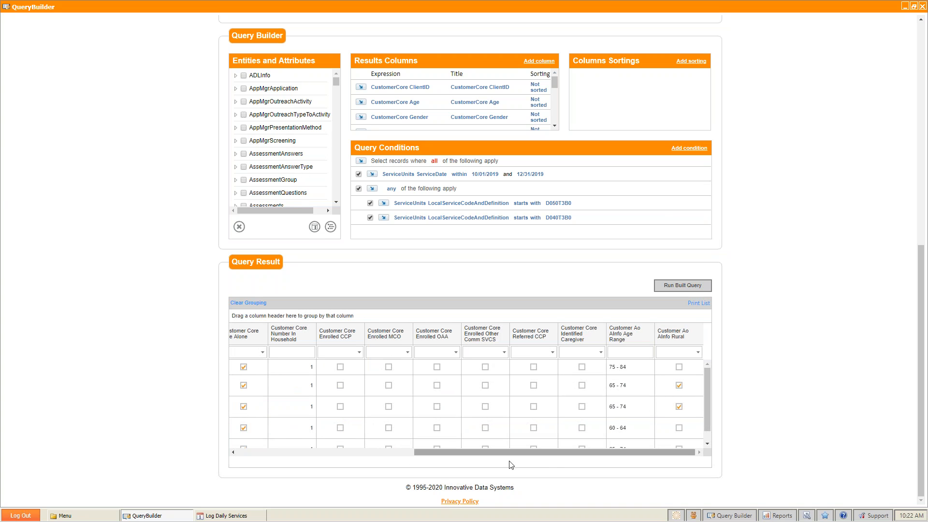
drag(563, 453, 346, 437)
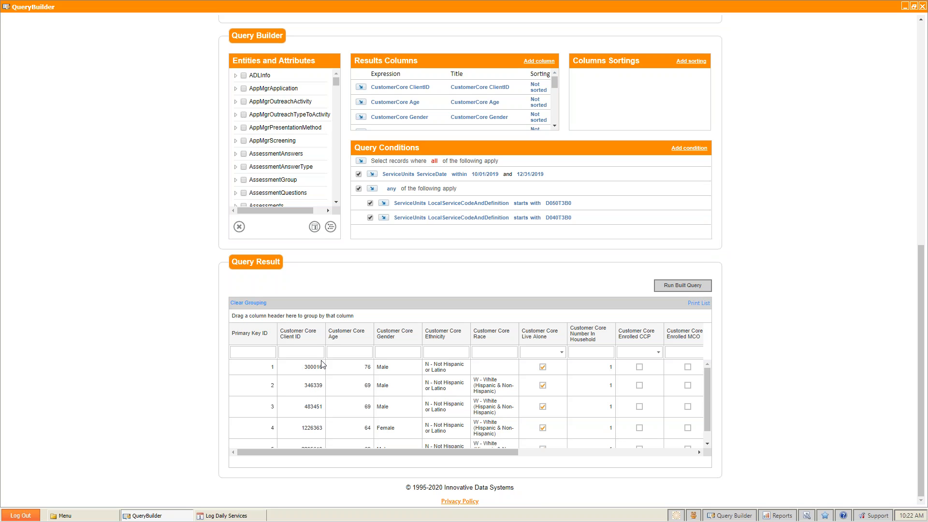
click(697, 304)
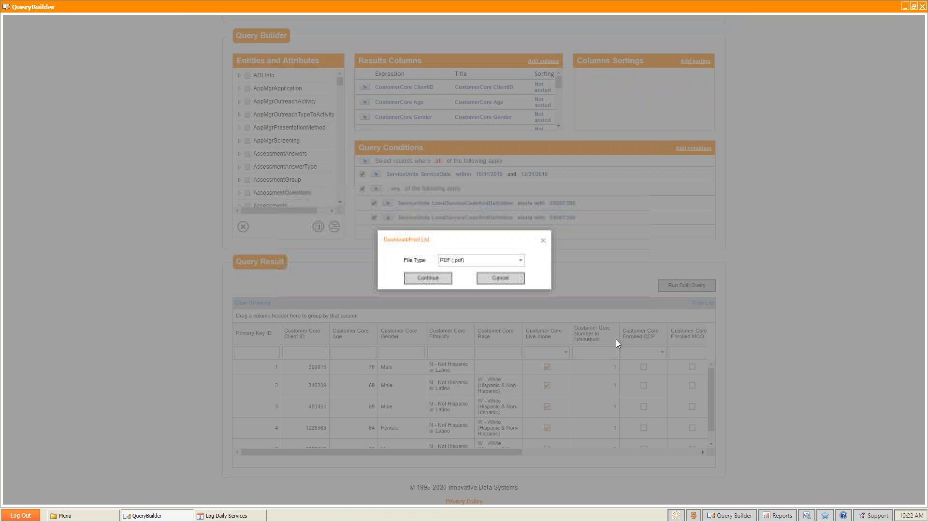
click(521, 261)
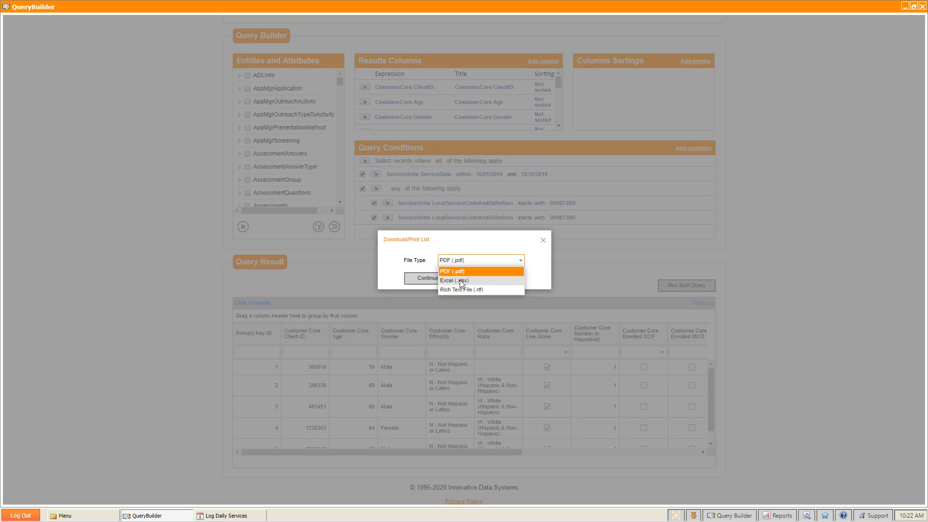
click(457, 276)
click(434, 282)
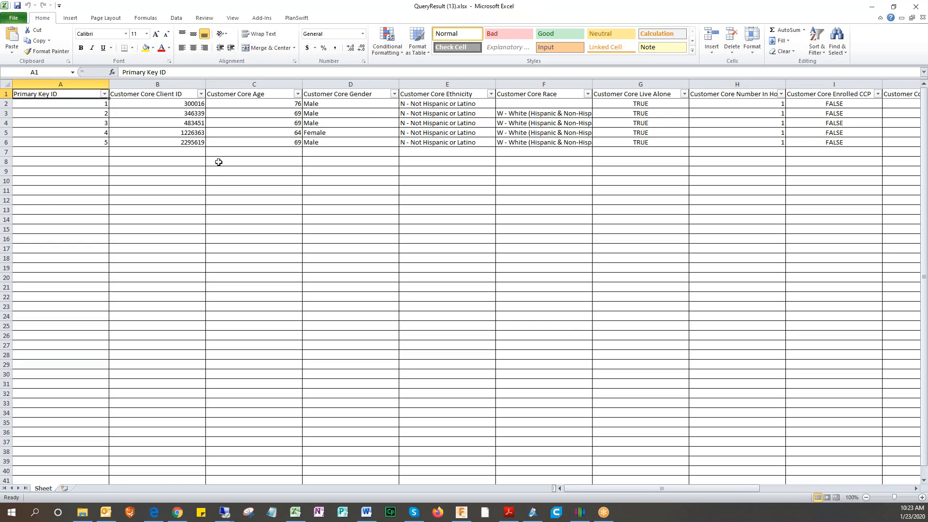
click(915, 7)
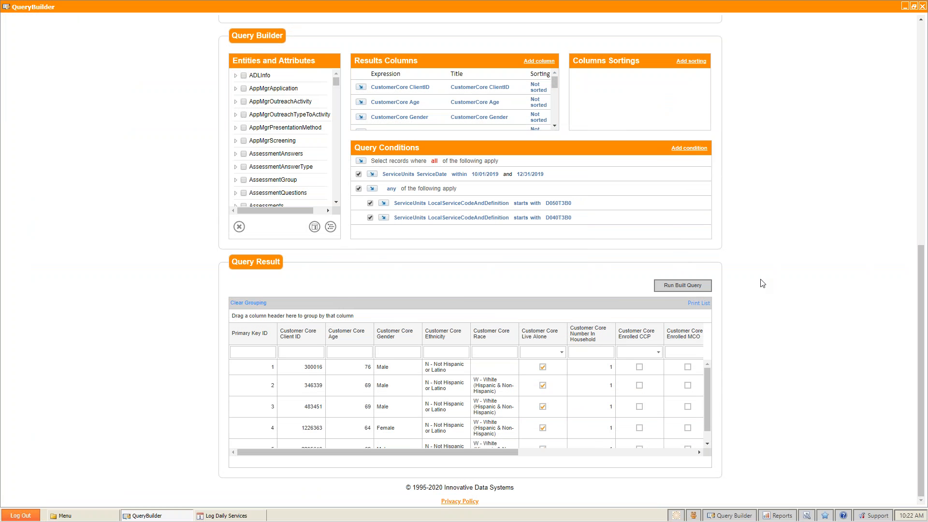
Step: Run the built query with the D040T3B0 condition disabled, and re-enable that condition
scroll(762, 284, up, 3)
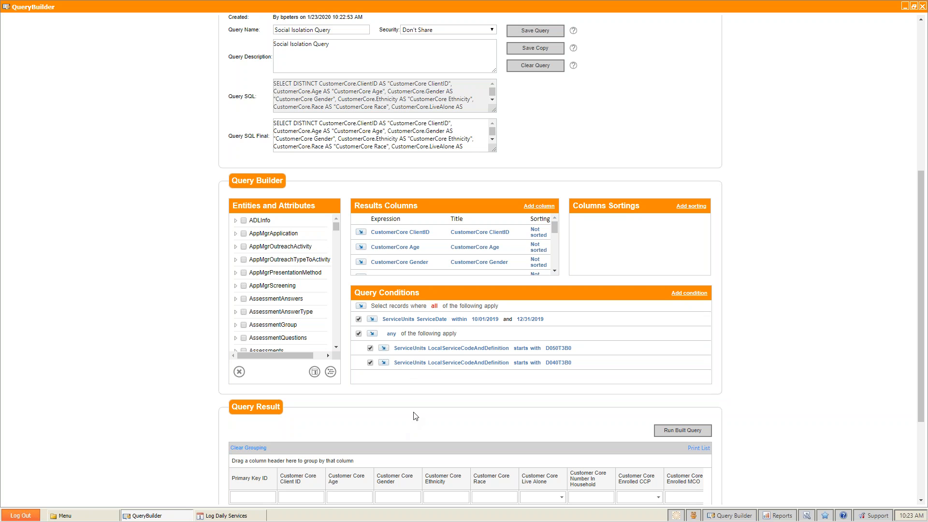
click(370, 362)
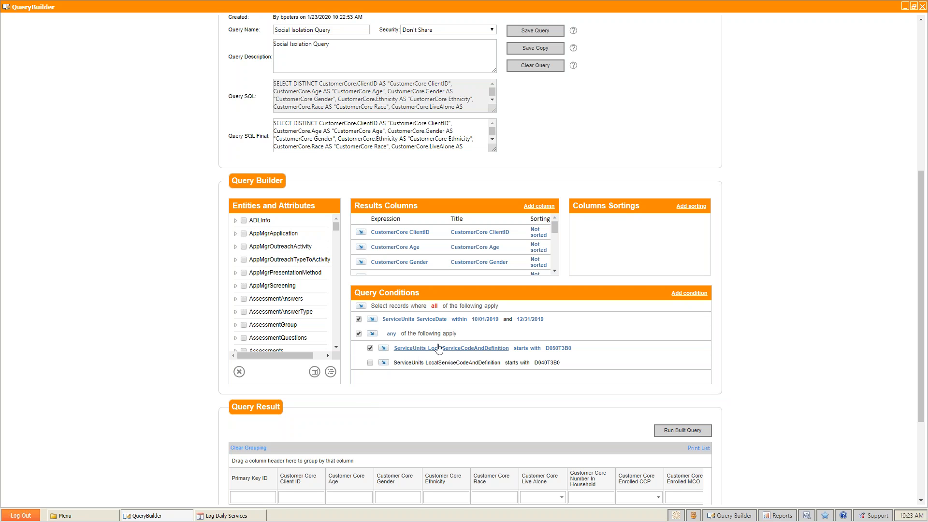
click(682, 431)
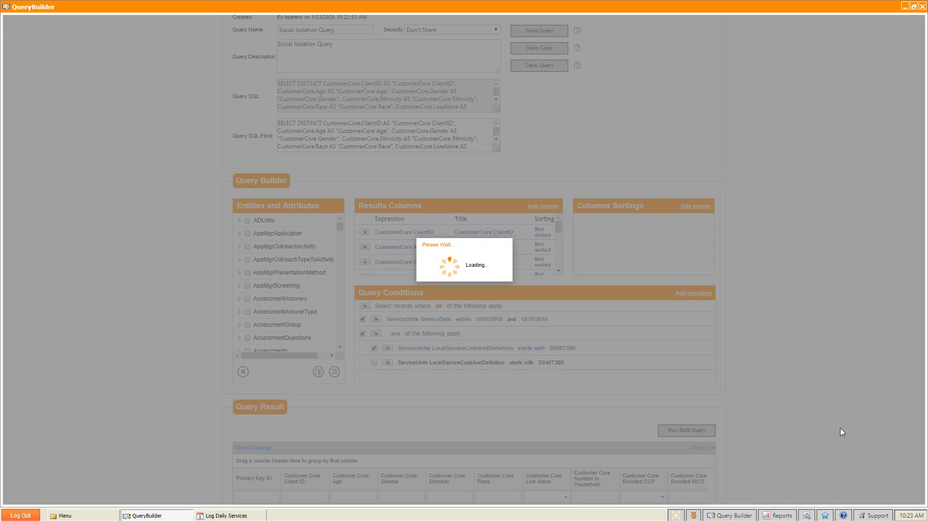
scroll(840, 427, down, 3)
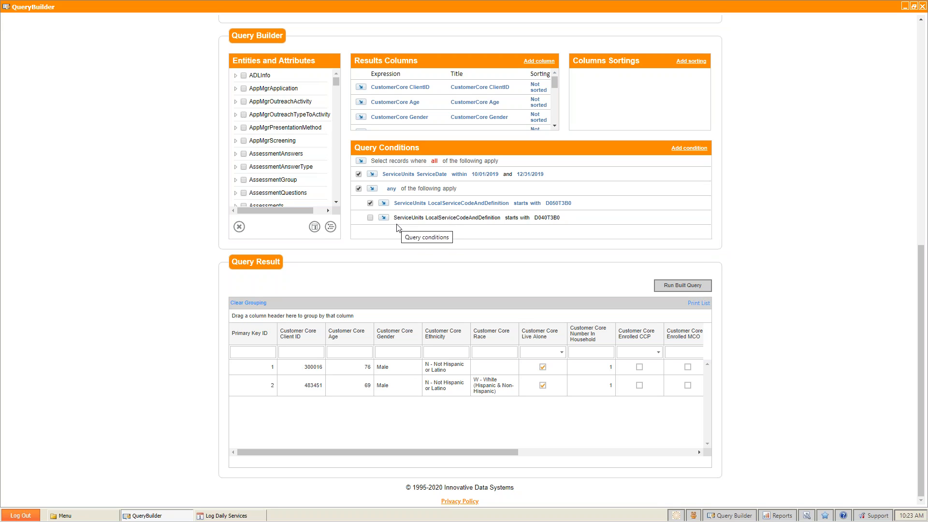
click(370, 218)
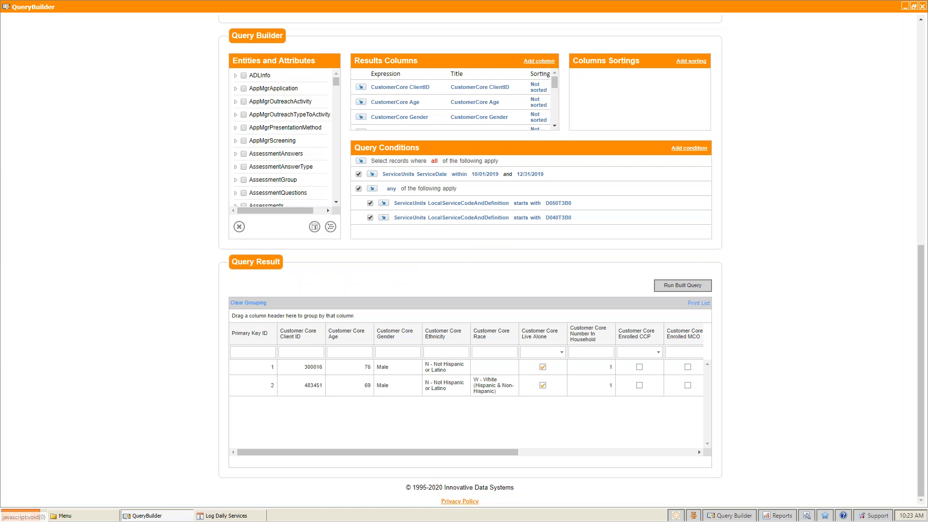
Step: Try an aggregate function on the CustomerCore ClientID result column, and restore it to a simple column
click(362, 161)
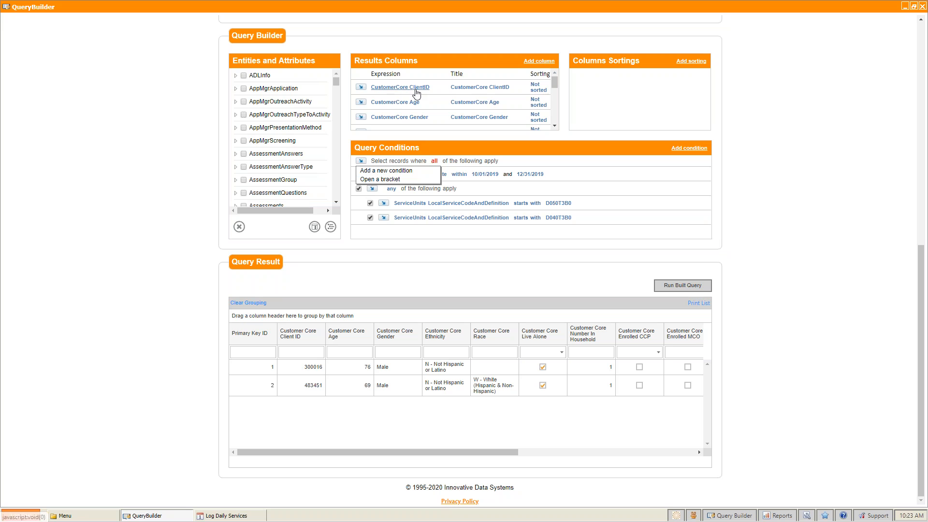
click(362, 87)
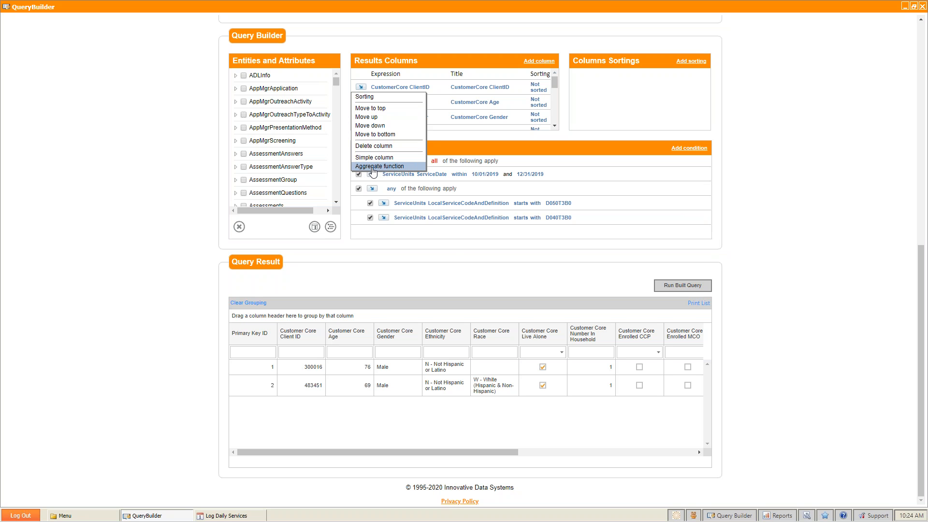
click(372, 167)
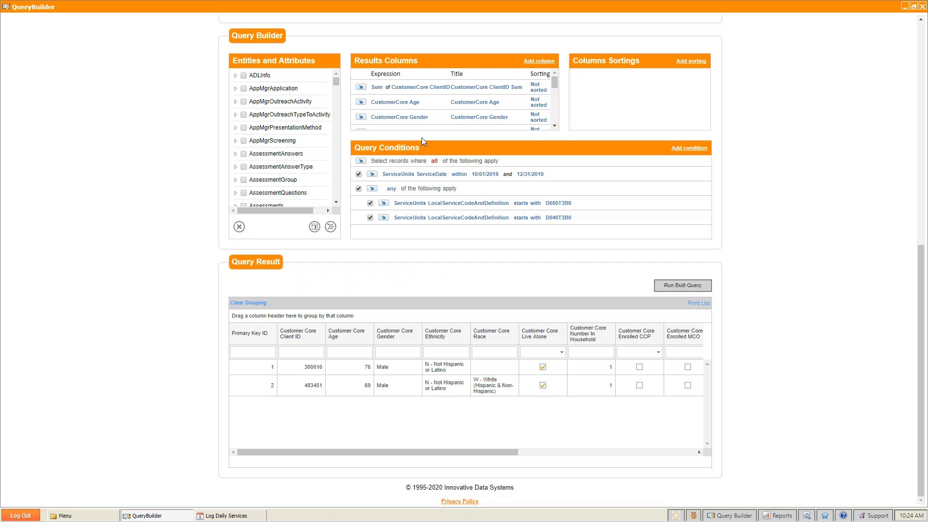
click(378, 89)
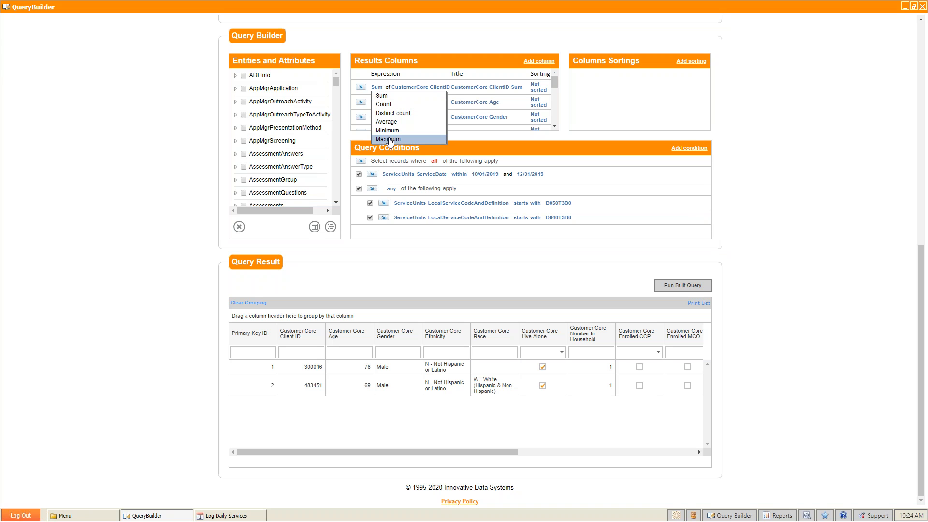
click(361, 88)
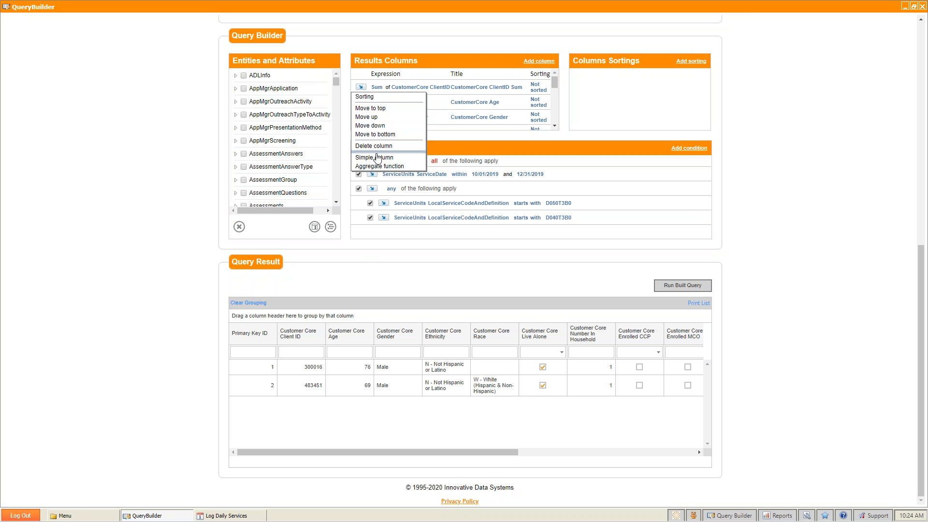
click(379, 156)
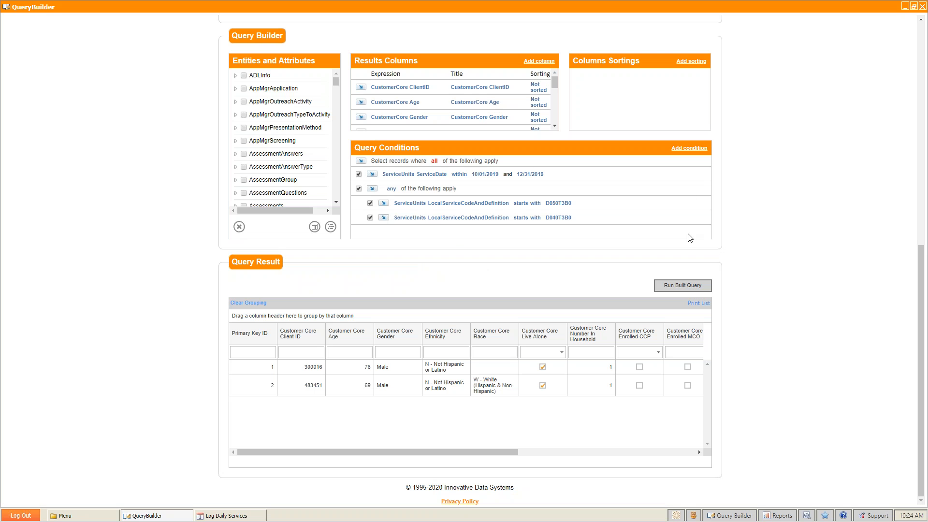
Step: Rerun the query with both service code conditions and save it with its security set to All Users & Agency
click(703, 292)
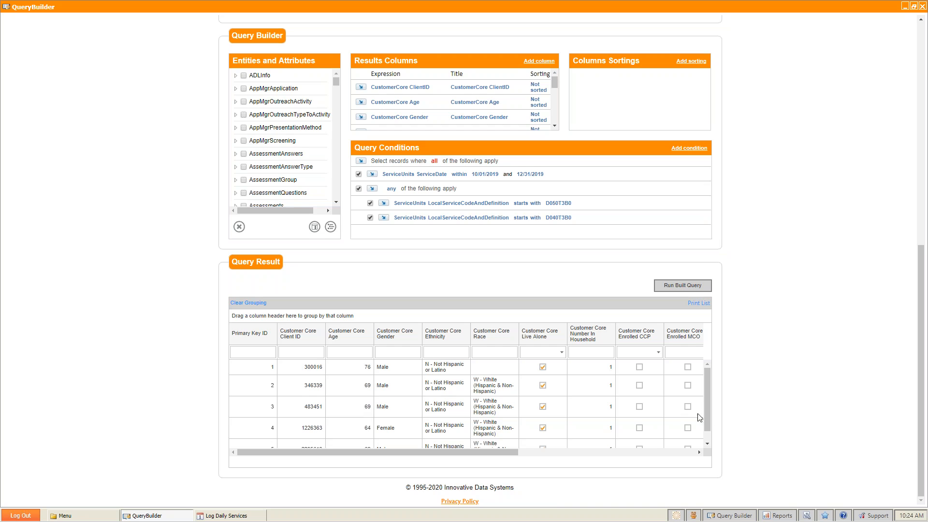
scroll(718, 429, up, 1)
scroll(718, 429, up, 2)
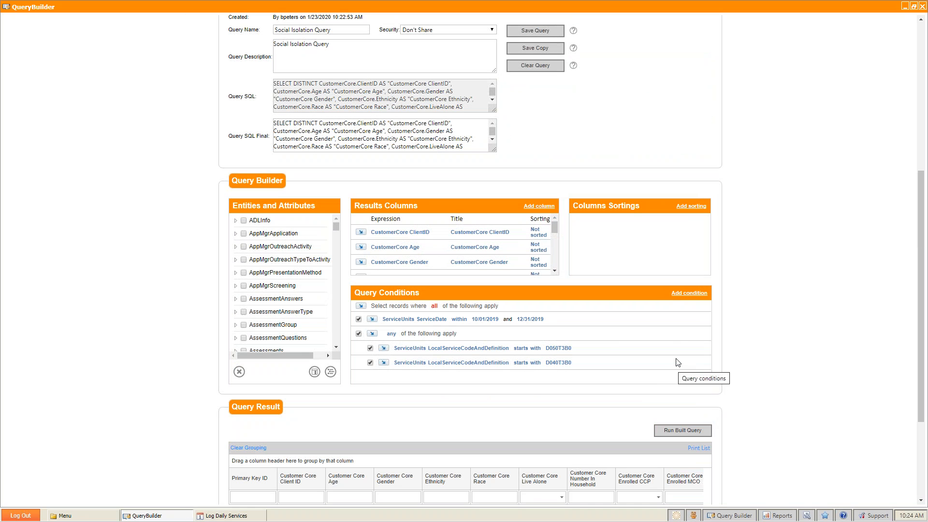
scroll(660, 378, up, 1)
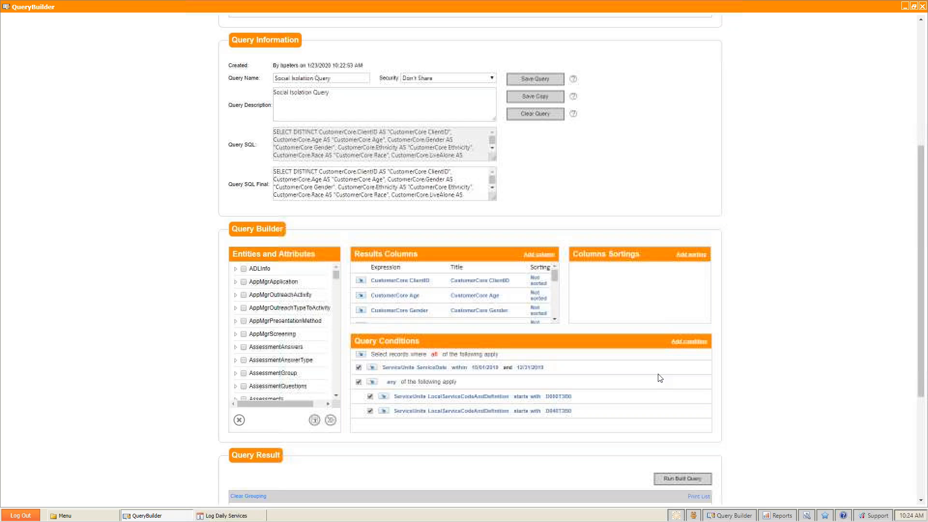
scroll(656, 388, up, 5)
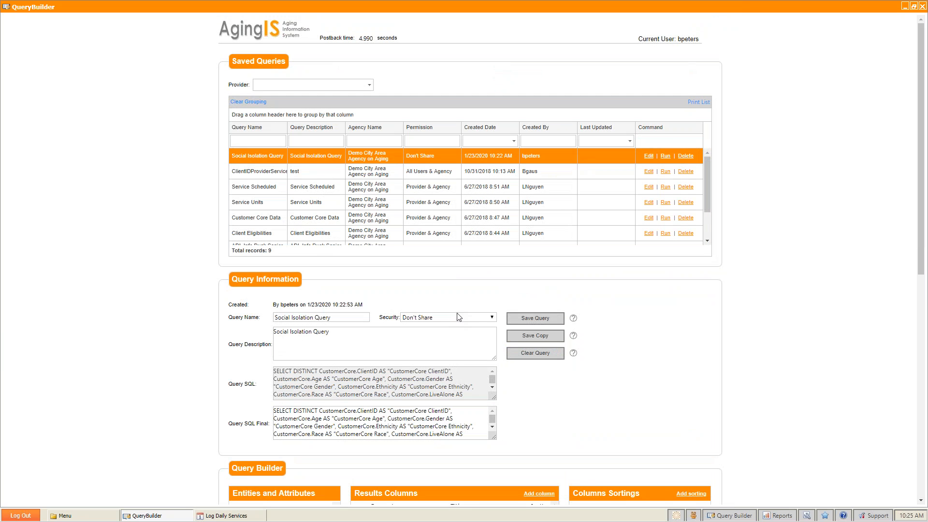
click(492, 317)
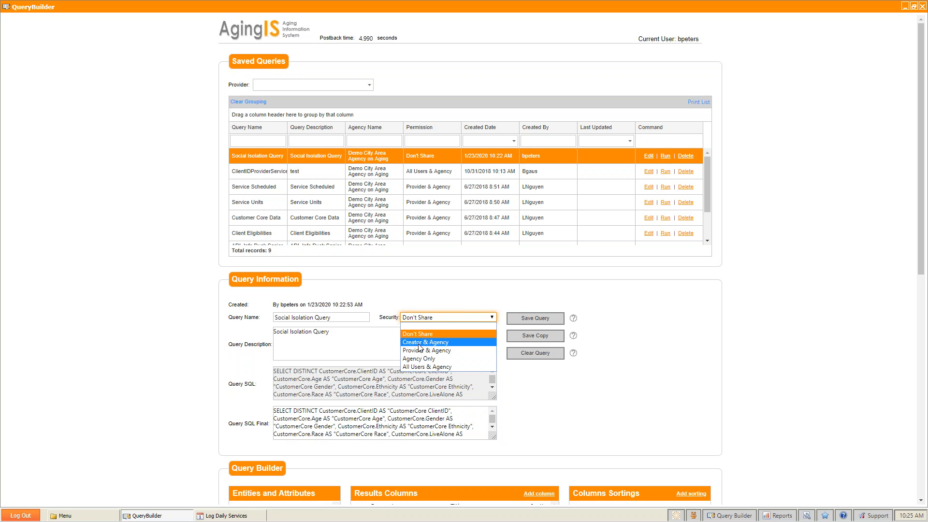
click(420, 369)
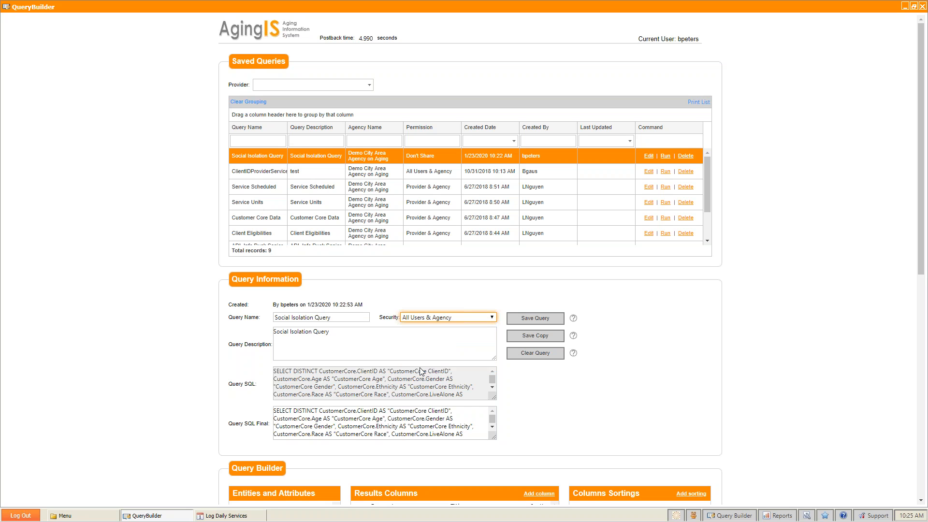
click(536, 320)
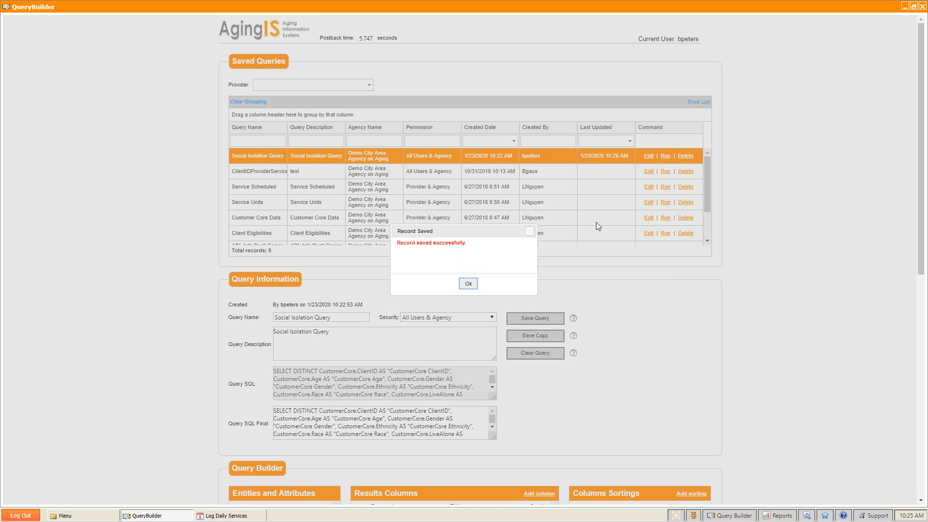
click(468, 284)
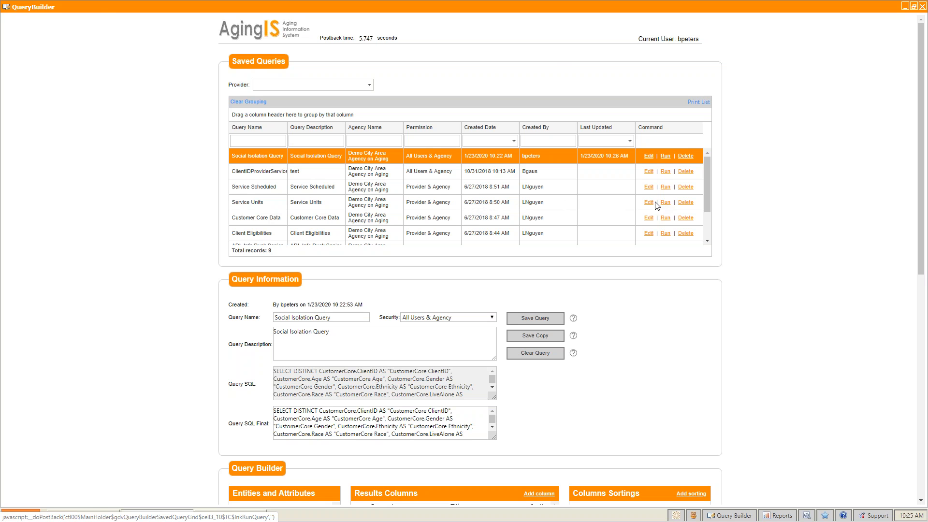
Step: Try to run the saved Service Units and ClientIDProviderServiceCounty queries
click(668, 203)
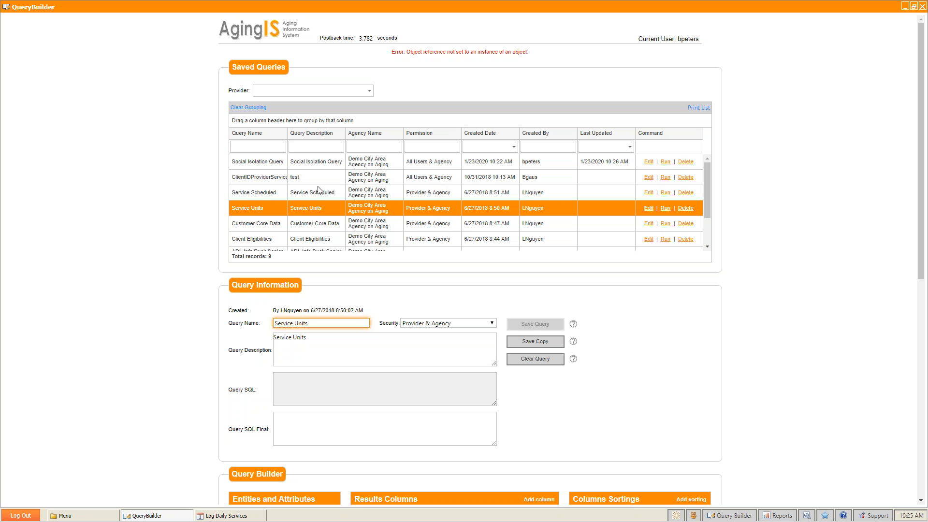
click(665, 177)
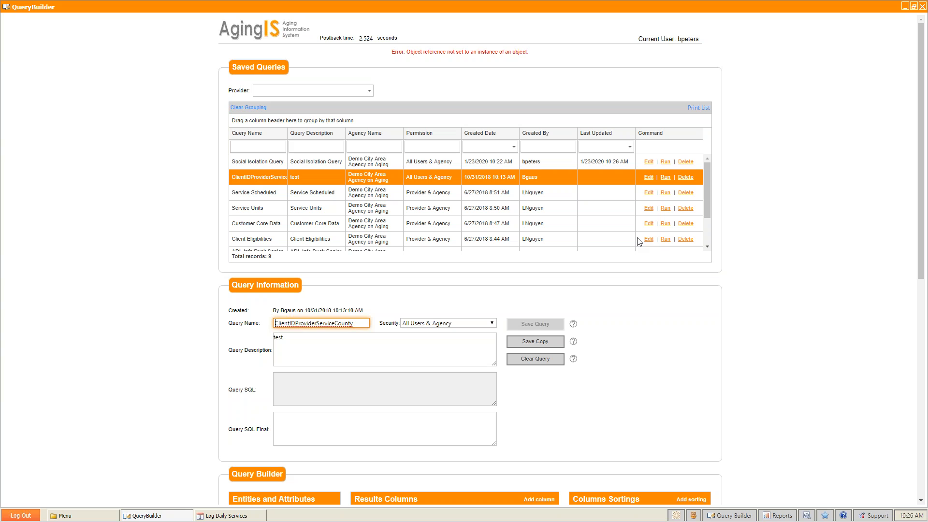
Step: Run the saved Asmnt Test query and examine its result columns and query conditions
drag(709, 203, 716, 181)
mouse_move(715, 180)
mouse_down()
mouse_move(713, 251)
mouse_move(716, 193)
mouse_up()
drag(706, 208, 709, 240)
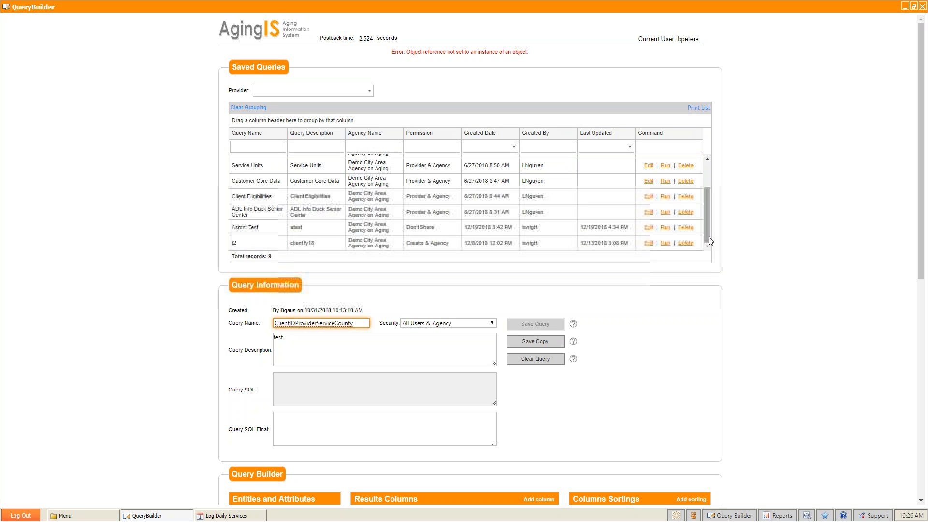
click(664, 228)
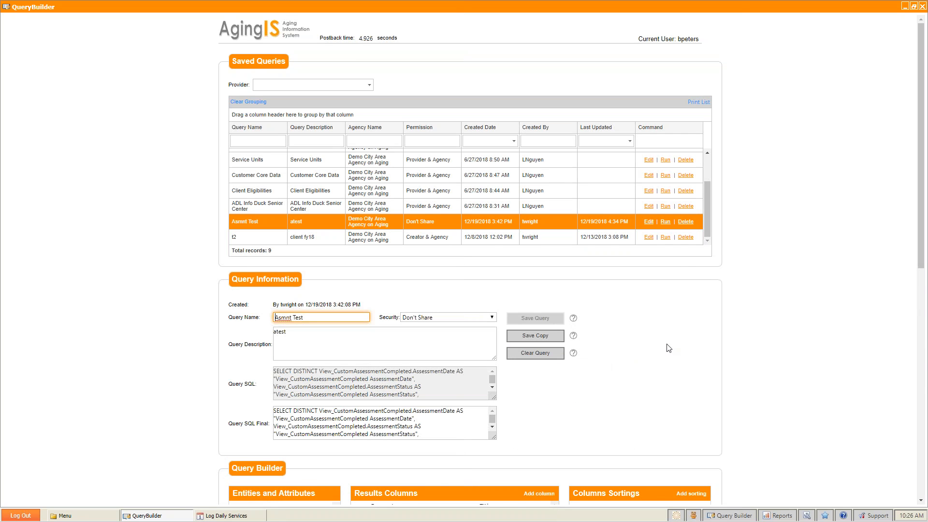
scroll(667, 348, down, 5)
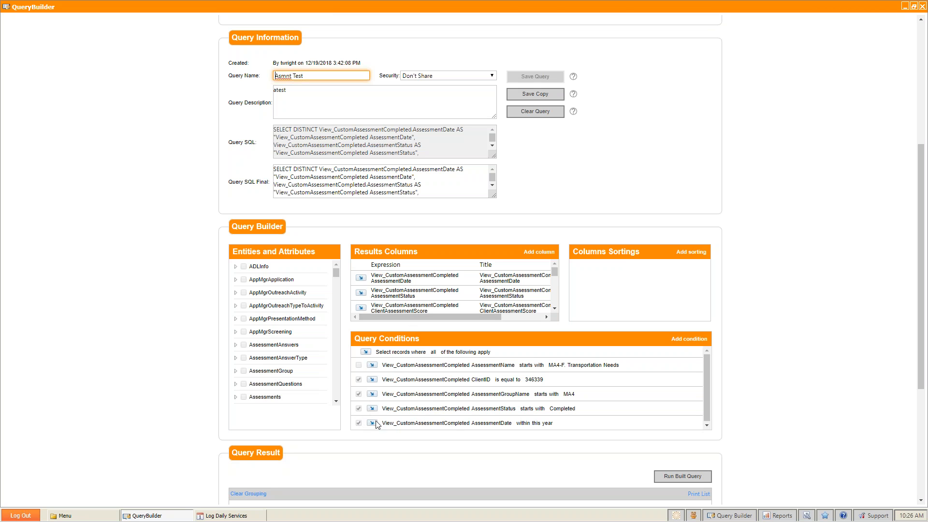
Step: Save a copy of the Asmnt Test query named "Asmnt Test- BP" and open that copy for editing
scroll(636, 369, up, 5)
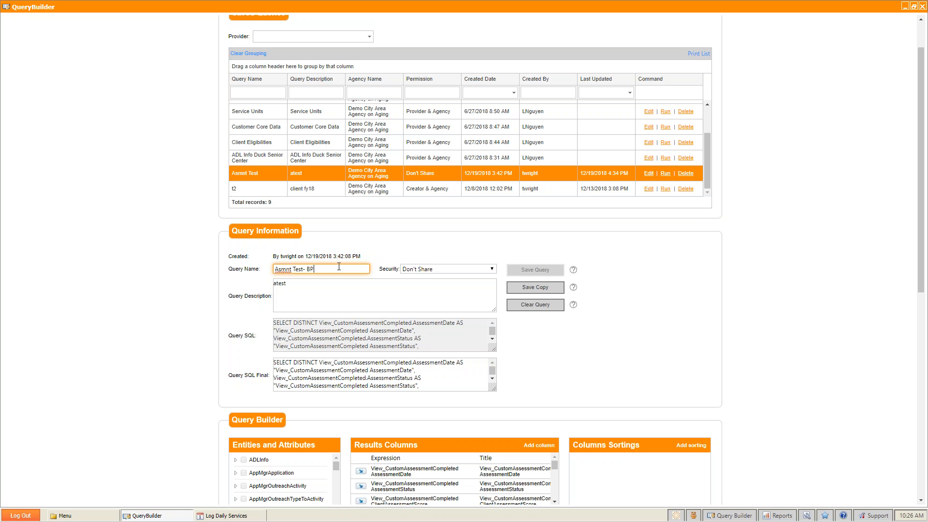
click(306, 269)
key(BackSpace)
click(541, 289)
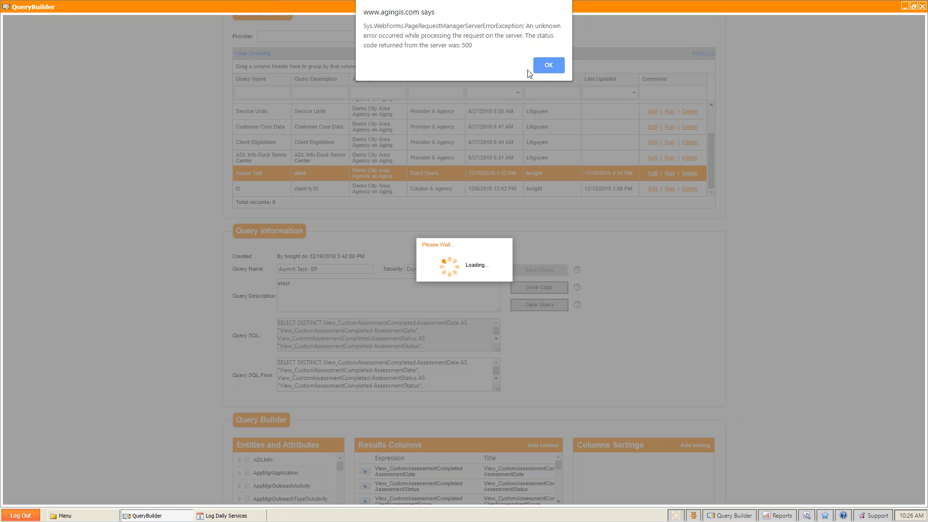
click(548, 64)
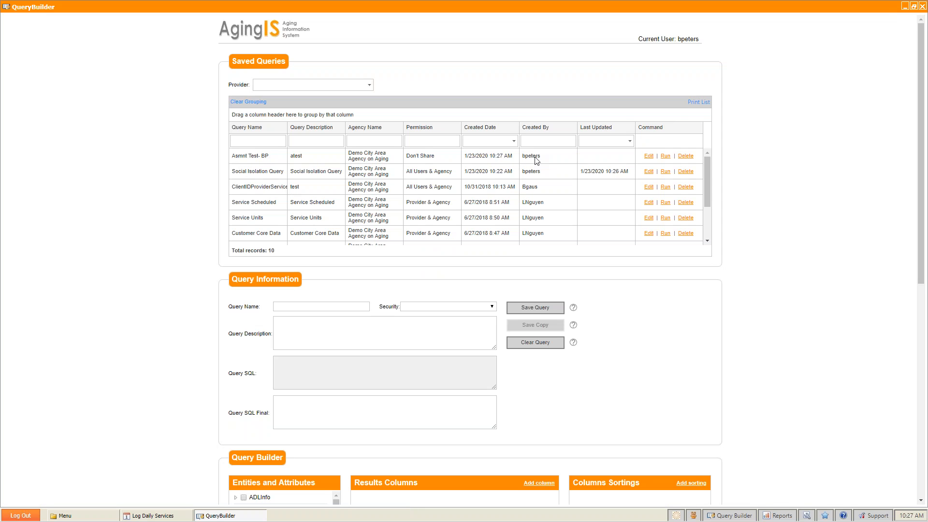
click(649, 155)
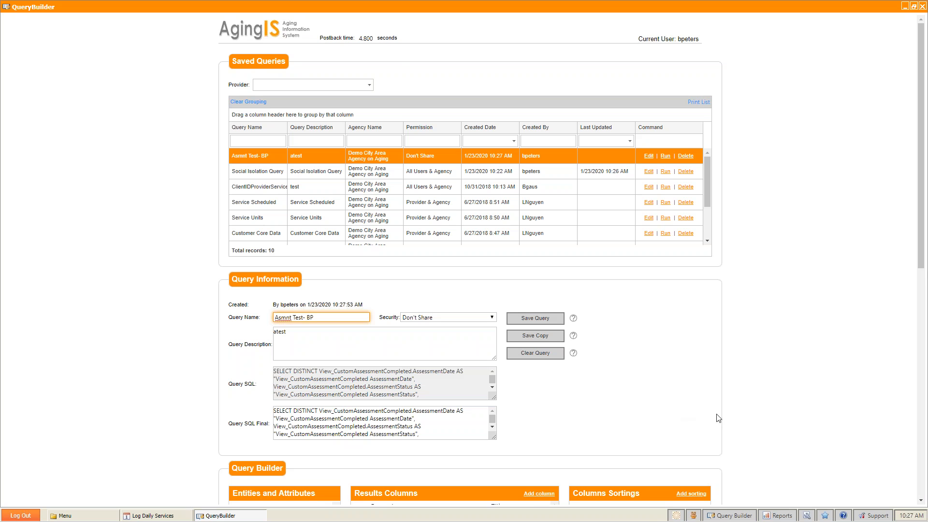
Step: Enable the "AssessmentName starts with MA4-F. Transportation Needs" condition in the copied Asmnt Test query
scroll(723, 415, down, 3)
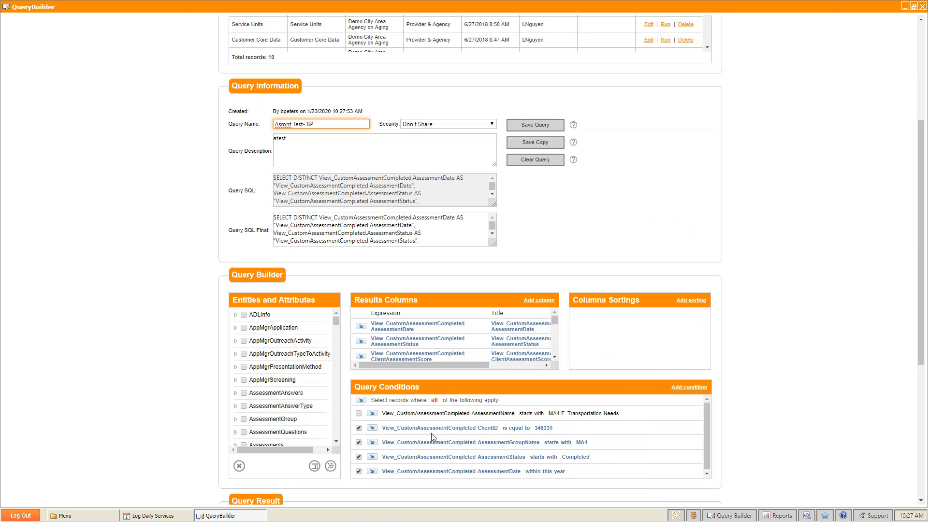
scroll(475, 427, down, 3)
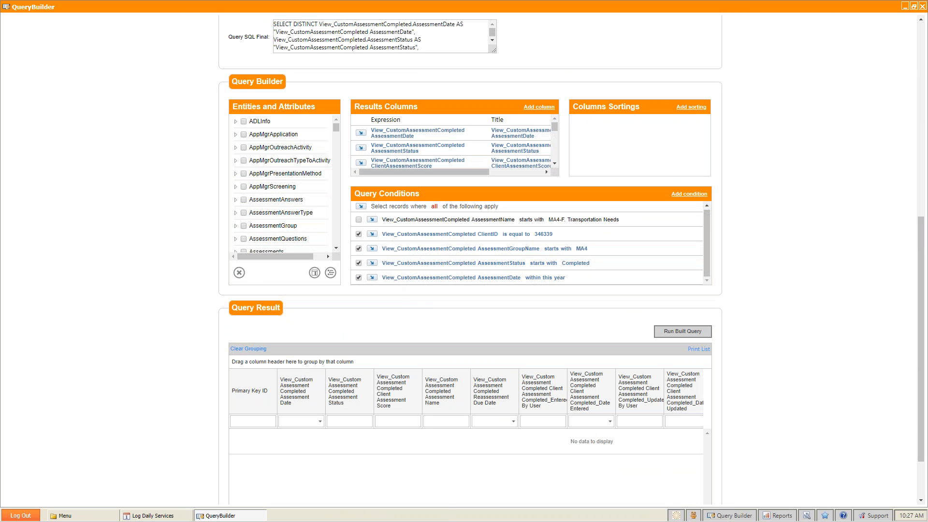
click(358, 220)
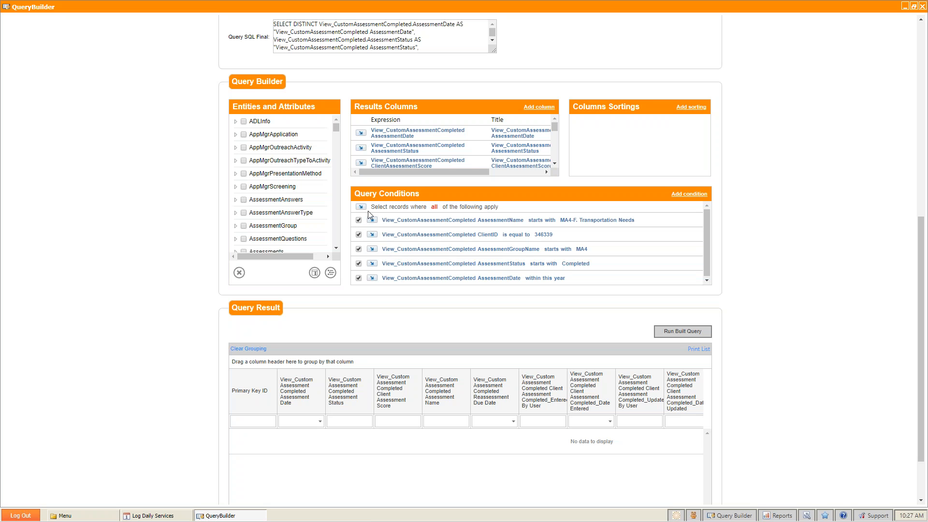
Step: Run the saved Social Isolation Query and examine its query conditions and results
scroll(415, 341, up, 5)
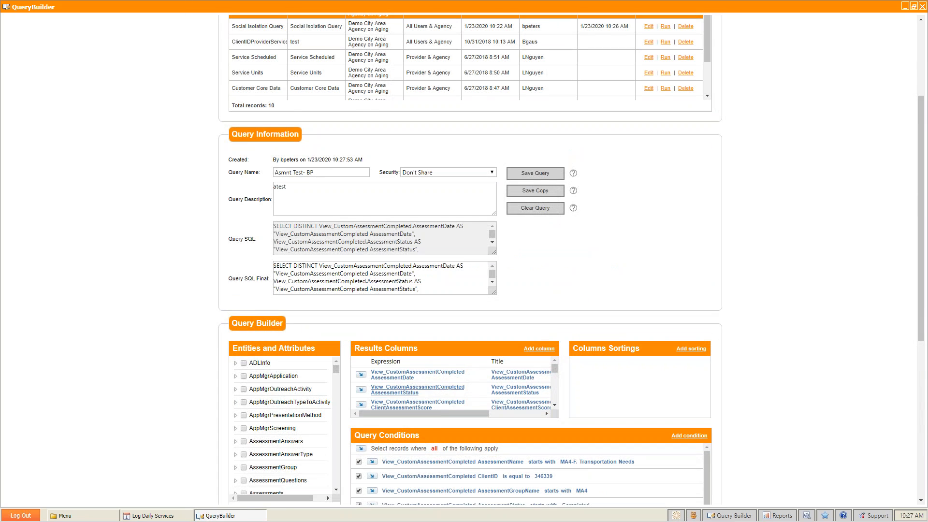
scroll(427, 384, up, 3)
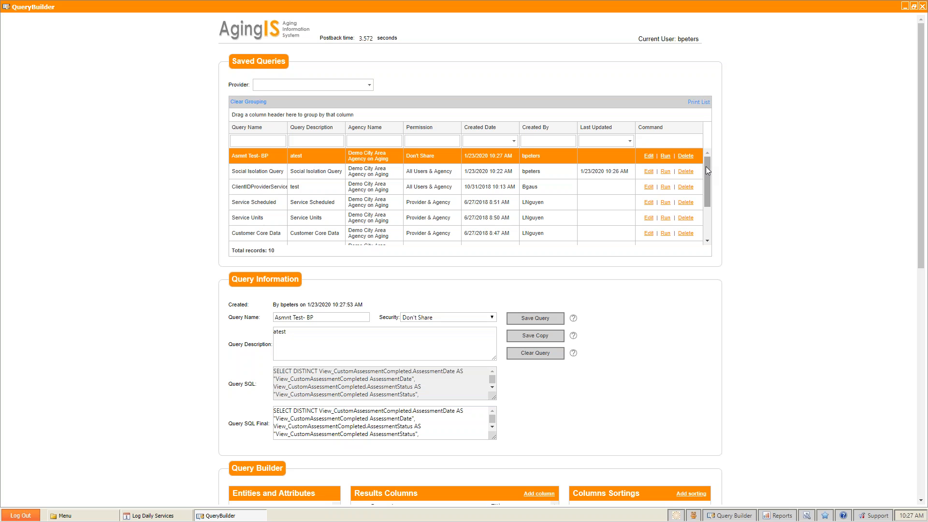
scroll(705, 166, down, 3)
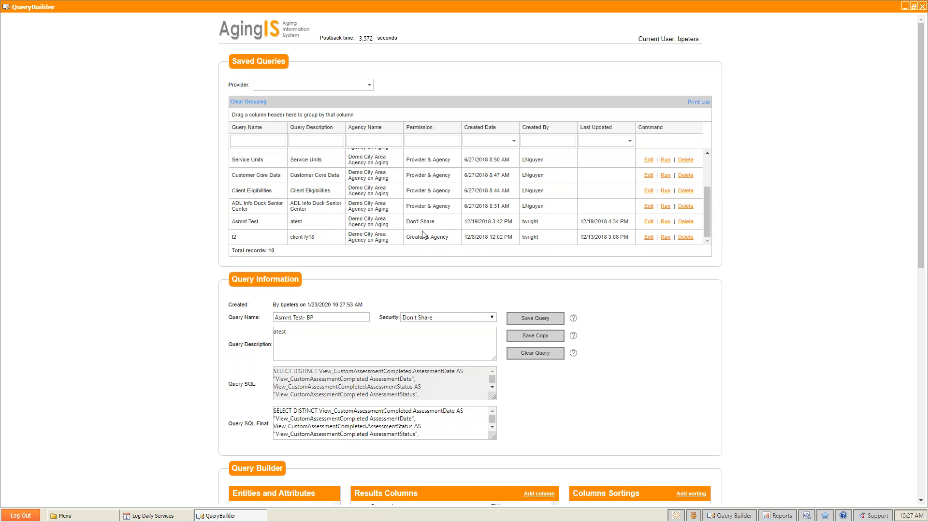
scroll(707, 188, up, 3)
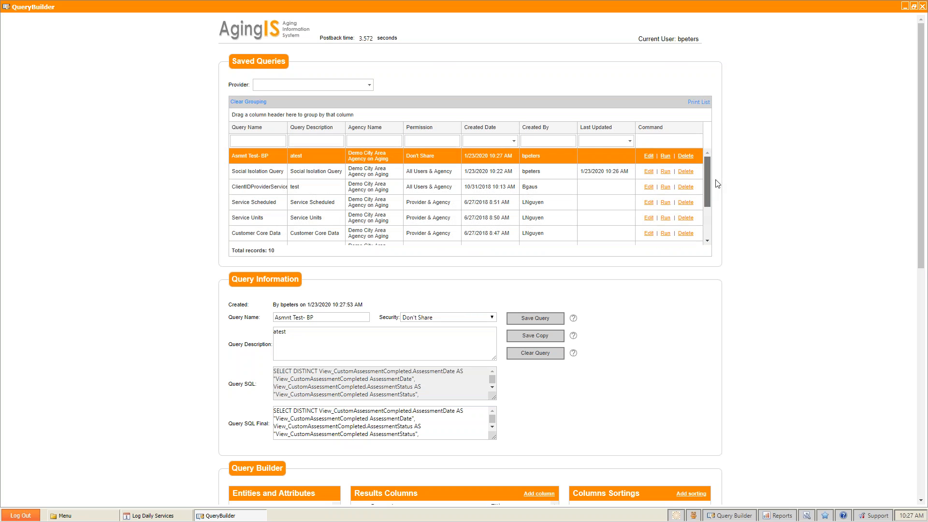
mouse_move(712, 189)
mouse_down()
mouse_move(712, 222)
mouse_move(713, 187)
mouse_up()
click(666, 172)
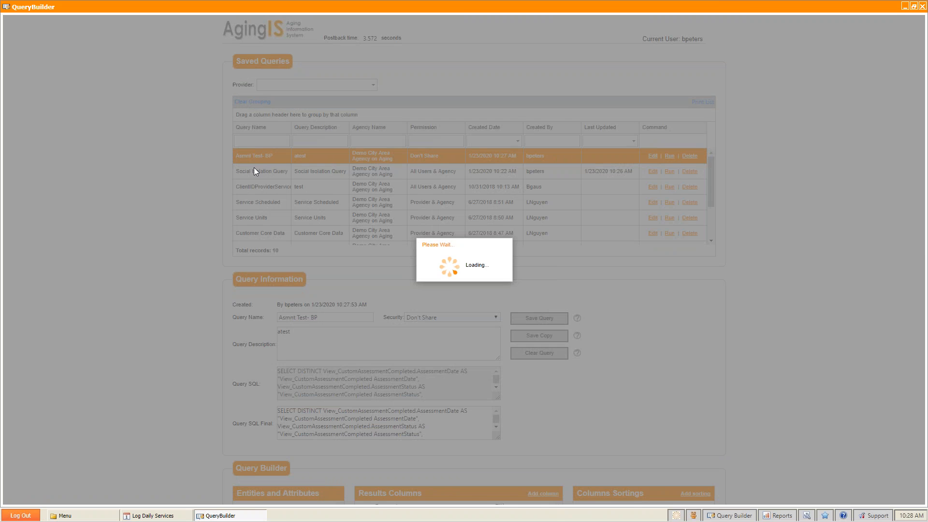
scroll(726, 339, down, 5)
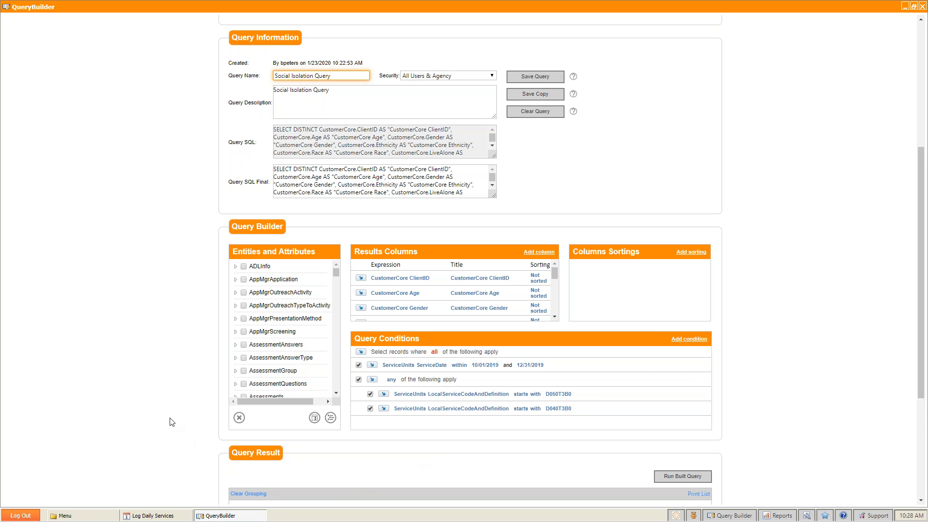
scroll(171, 393, down, 4)
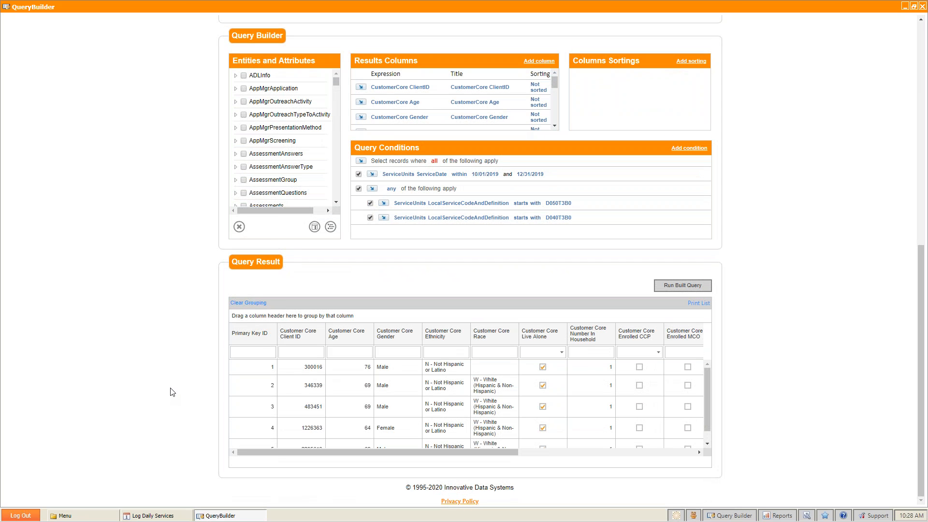
scroll(170, 393, up, 4)
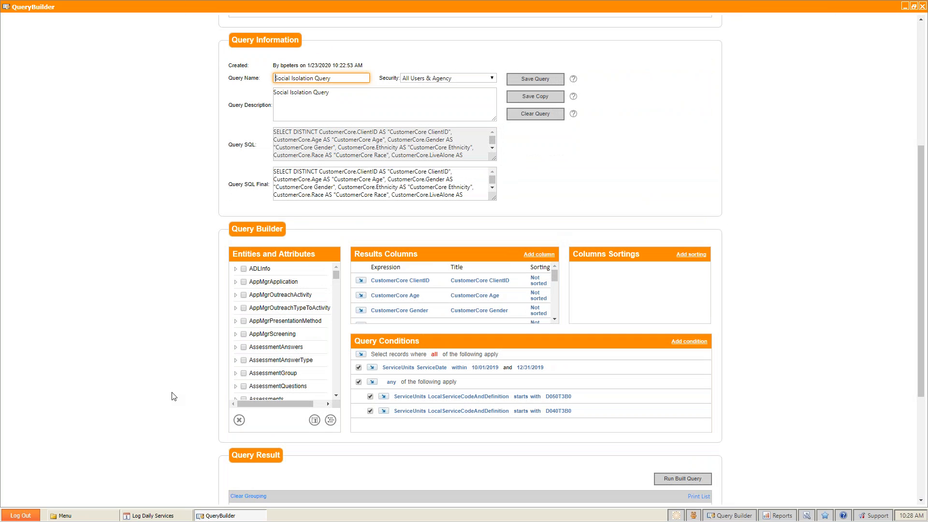
Step: Look through the entities list past CustomerCore and ServicesScheduled and examine the attributes of ServiceUnits
drag(335, 274, 337, 309)
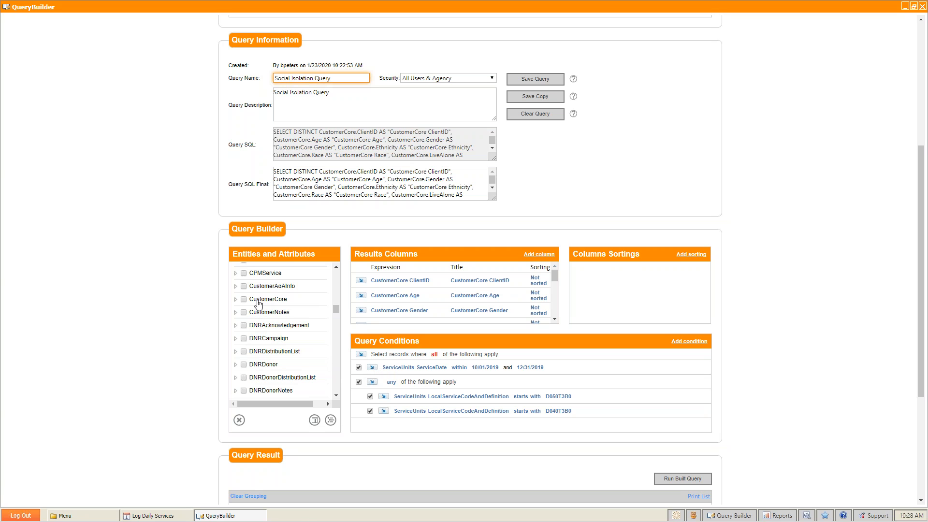
drag(337, 308, 333, 381)
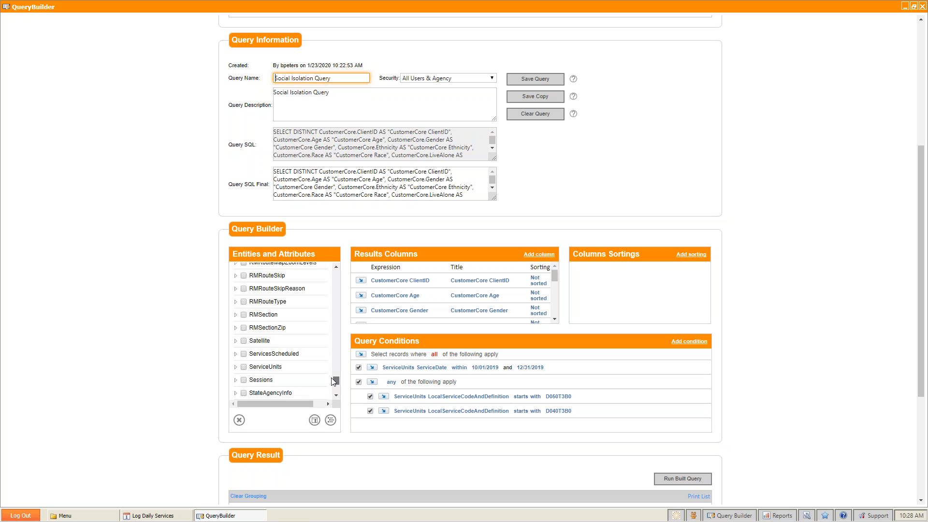
click(237, 357)
drag(337, 370, 335, 370)
click(237, 369)
drag(334, 382, 334, 383)
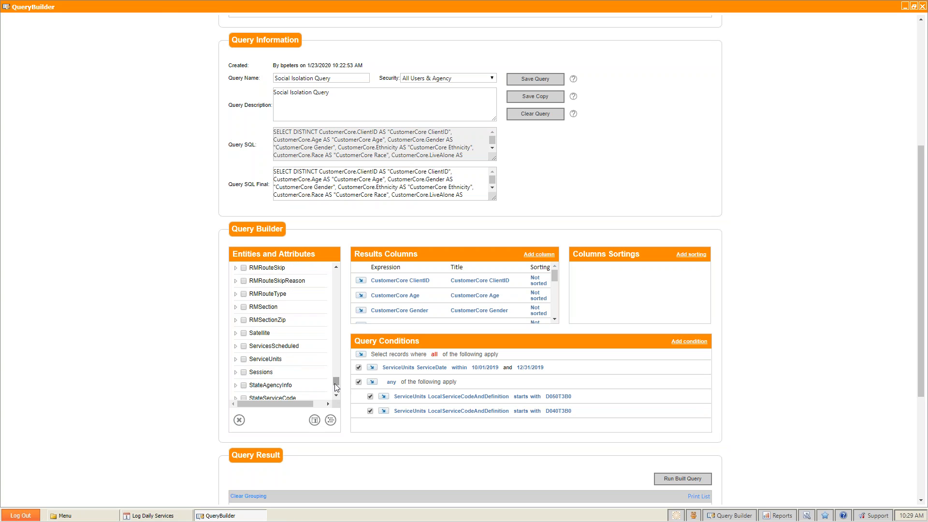
click(236, 360)
drag(337, 366, 336, 267)
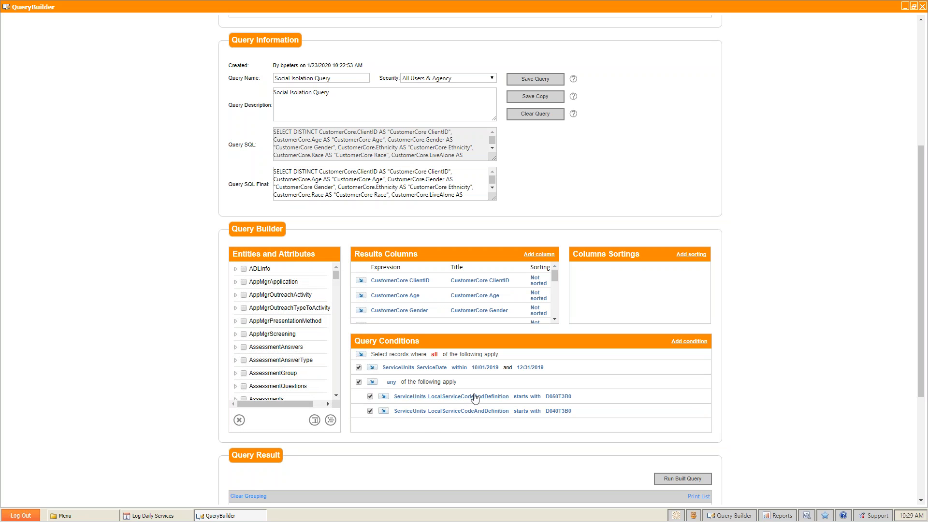